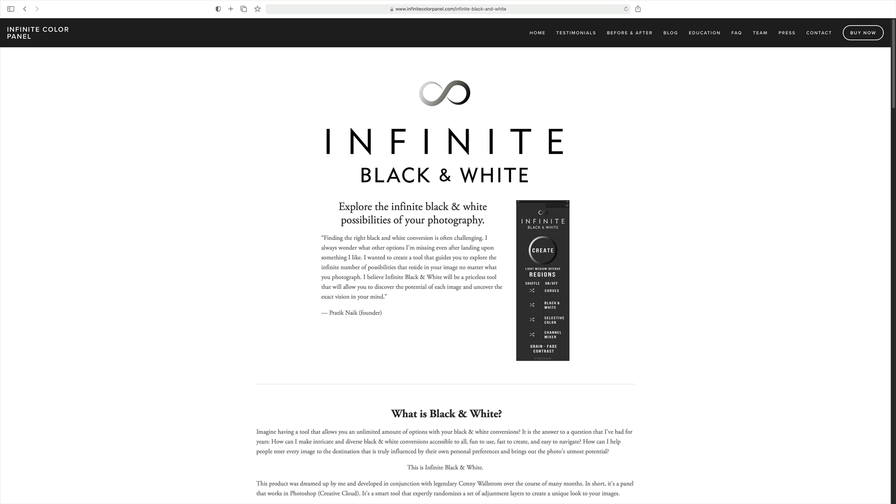
Review the Infinite Black & White product page, including its tutorial videos and the sale details.
{"action": "scroll", "coordinate": [448, 261], "scroll_direction": "down", "scroll_amount": 20}
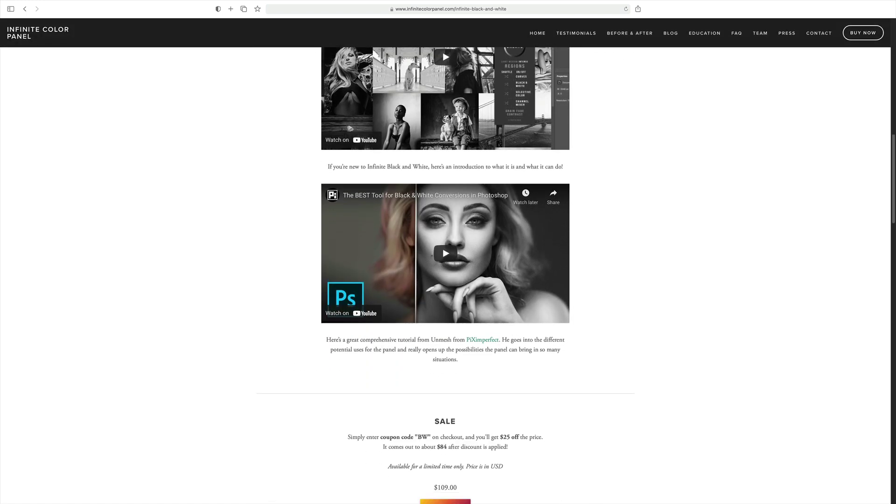
{"action": "scroll", "coordinate": [448, 262], "scroll_direction": "down", "scroll_amount": 3}
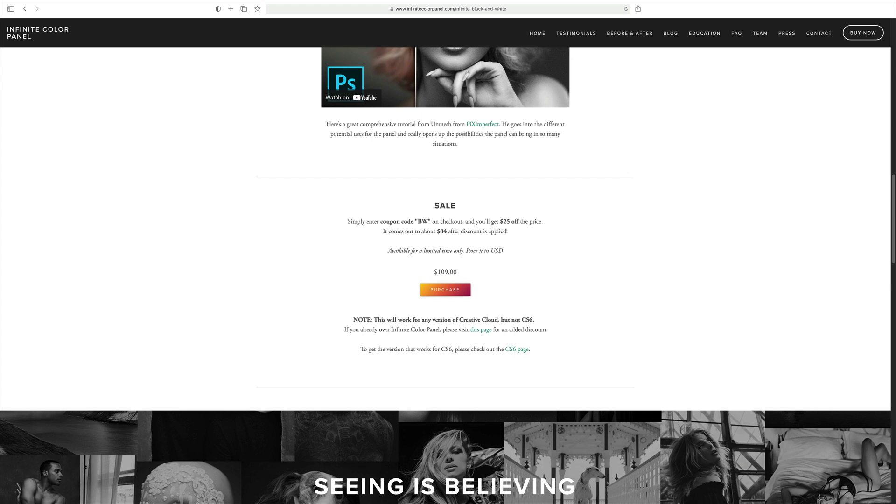
{"action": "scroll", "coordinate": [446, 275], "scroll_direction": "up", "scroll_amount": 15}
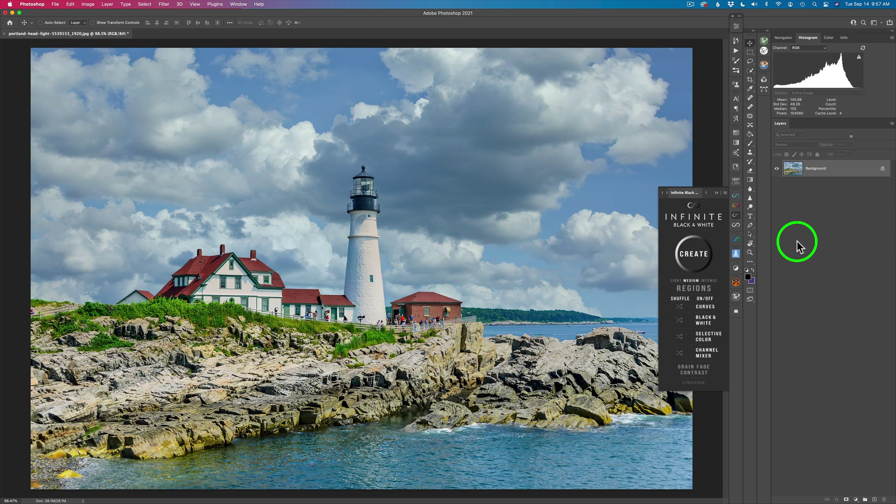
In Photoshop, generate several random black-and-white conversions of the lighthouse photo with Infinite Black & White at Medium intensity.
{"action": "left_click", "coordinate": [694, 256]}
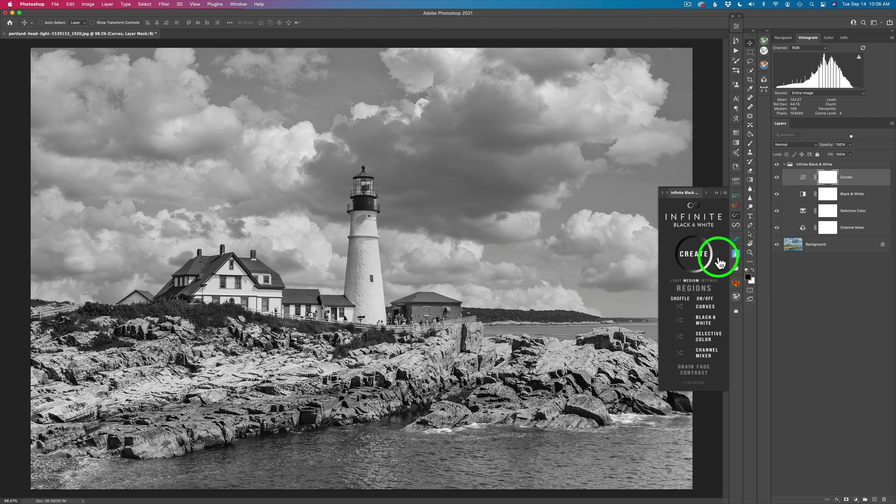
{"action": "left_click", "coordinate": [695, 257]}
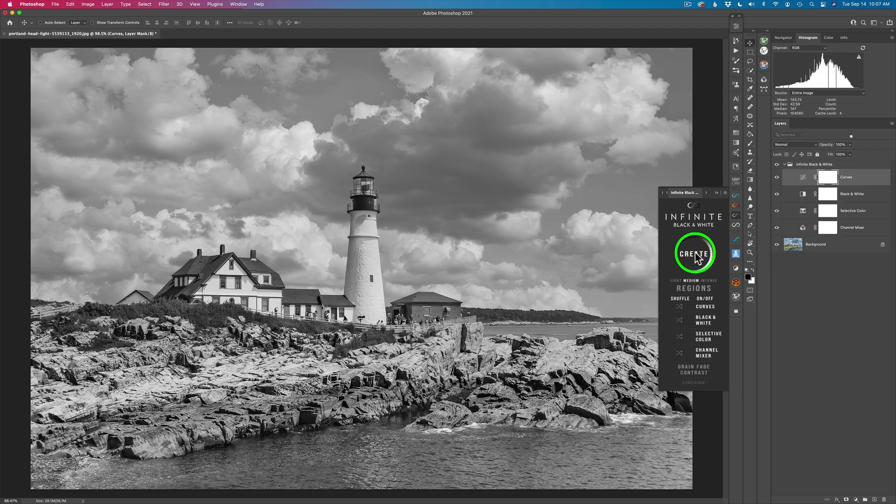
{"action": "left_click", "coordinate": [695, 257]}
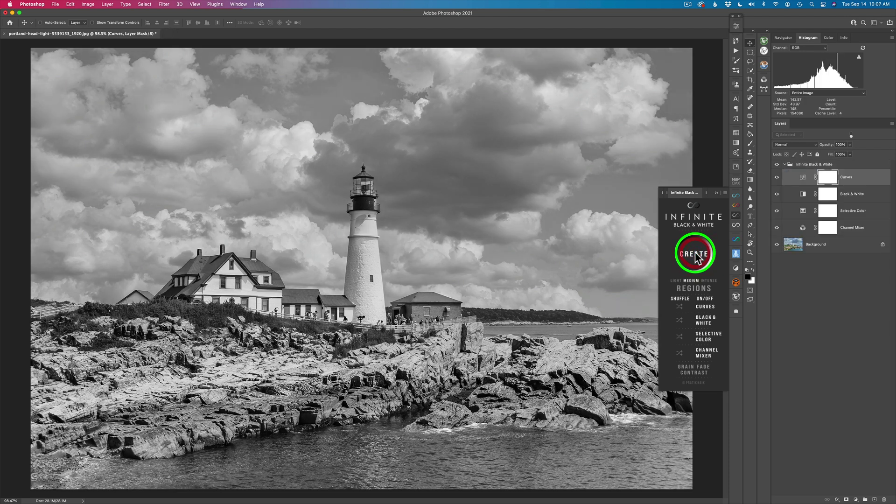
{"action": "left_click", "coordinate": [695, 257]}
{"action": "left_click", "coordinate": [695, 257]}
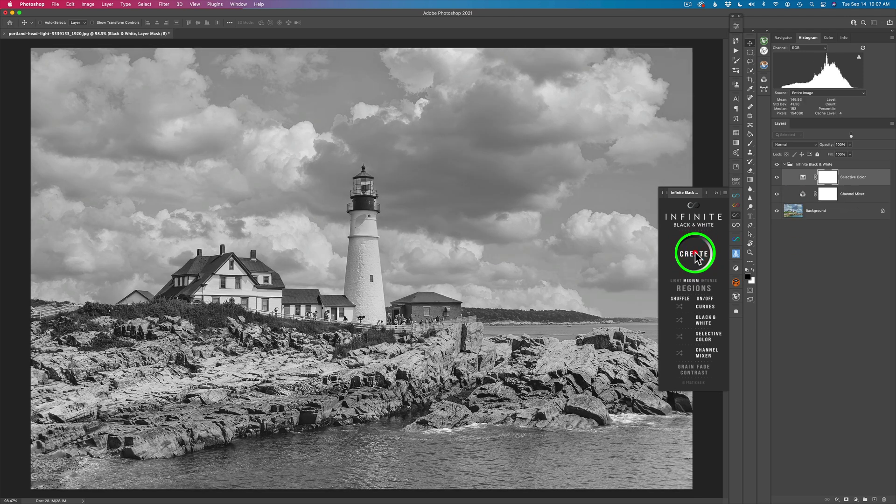
{"action": "left_click", "coordinate": [696, 257]}
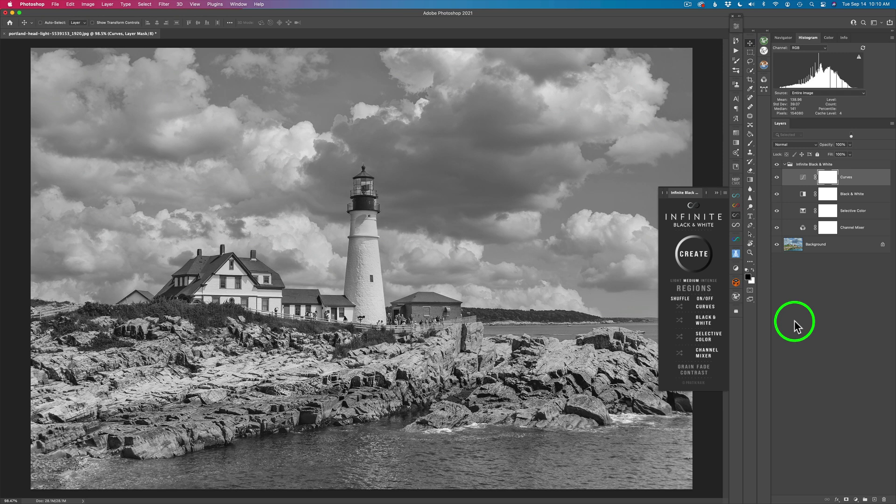
Compare the generated Infinite Black & White variations by stepping back and forth through their history states.
{"action": "left_click", "coordinate": [735, 42]}
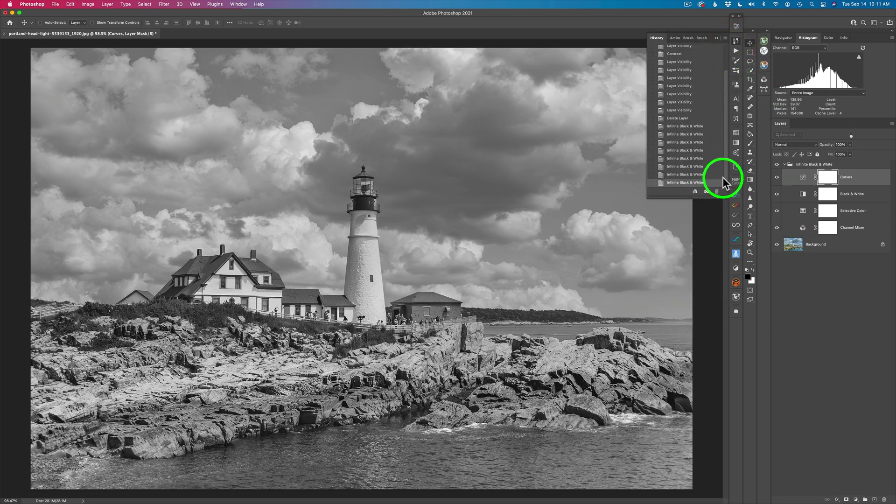
{"action": "left_click", "coordinate": [690, 126]}
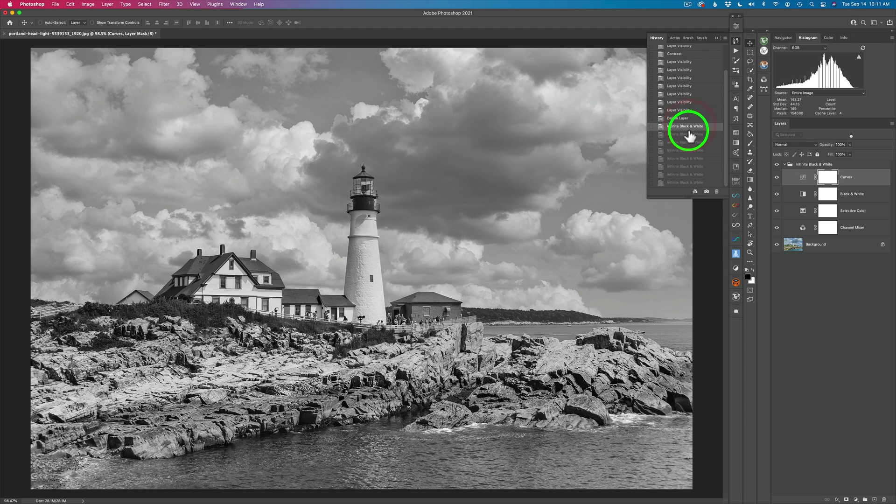
{"action": "left_click", "coordinate": [686, 135]}
{"action": "left_click", "coordinate": [685, 142]}
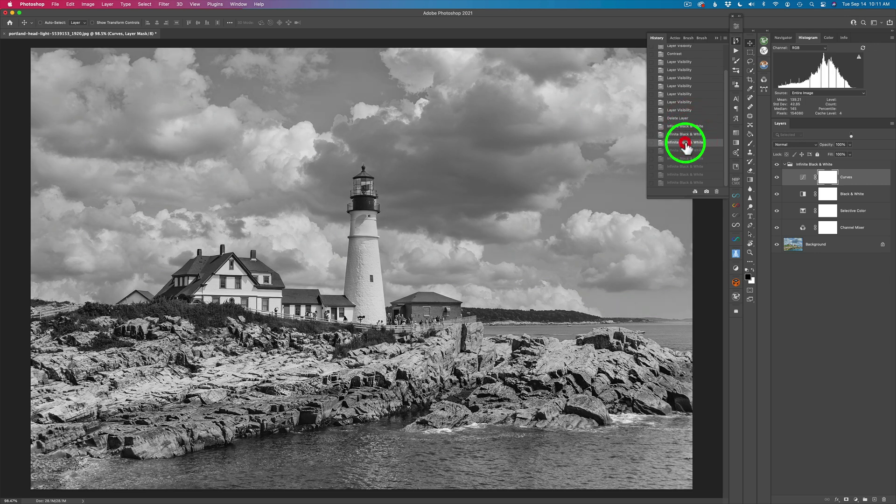
{"action": "left_click", "coordinate": [685, 150]}
{"action": "left_click", "coordinate": [686, 158]}
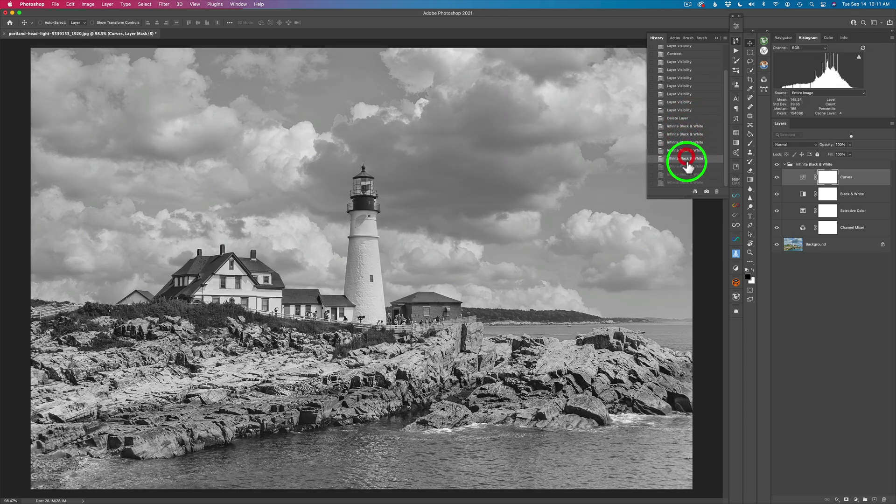
{"action": "left_click", "coordinate": [688, 166]}
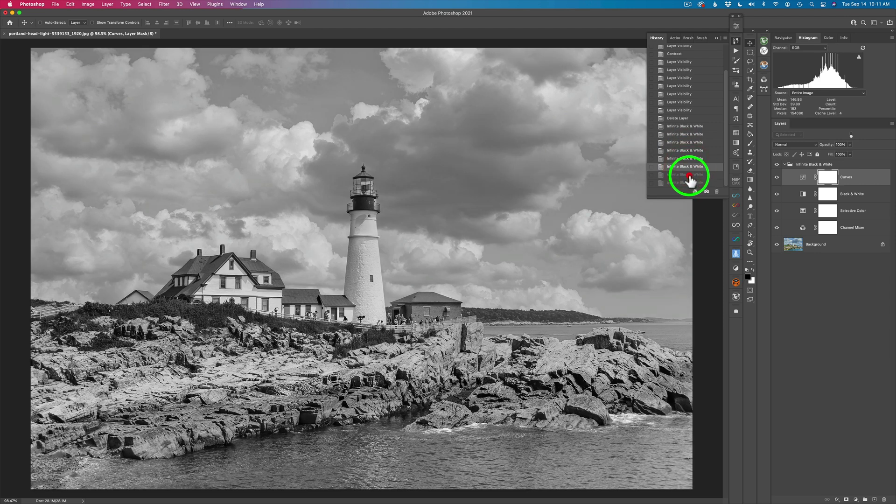
{"action": "left_click", "coordinate": [689, 174]}
{"action": "left_click", "coordinate": [690, 182]}
{"action": "left_click", "coordinate": [689, 174]}
{"action": "left_click", "coordinate": [689, 166]}
{"action": "left_click", "coordinate": [689, 158]}
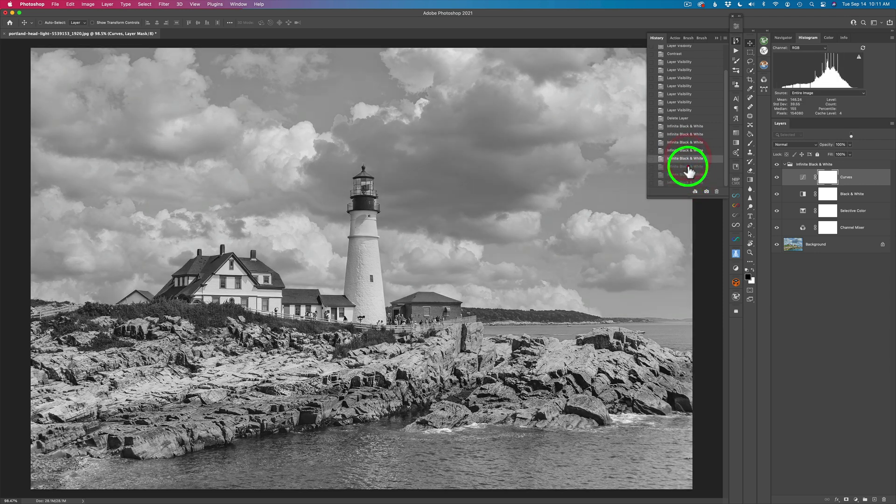
Return to the second-to-last Infinite Black & White history state and save it as a snapshot.
{"action": "left_click", "coordinate": [689, 174]}
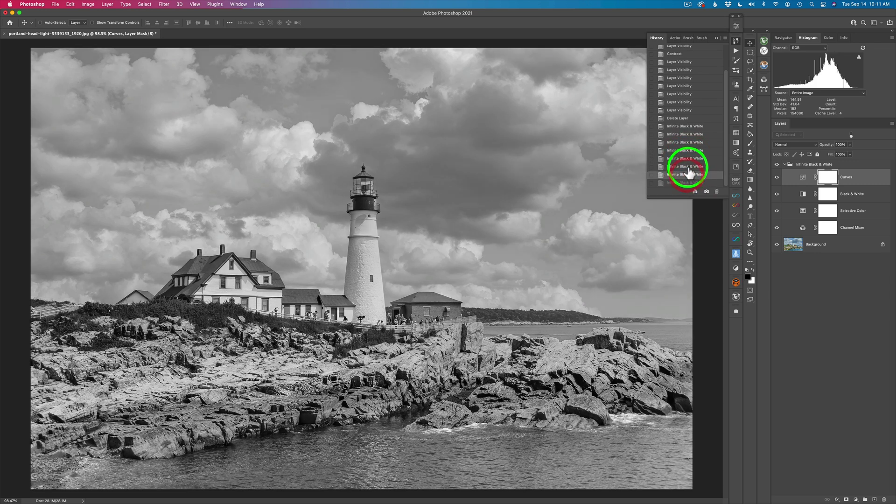
{"action": "left_click", "coordinate": [707, 192]}
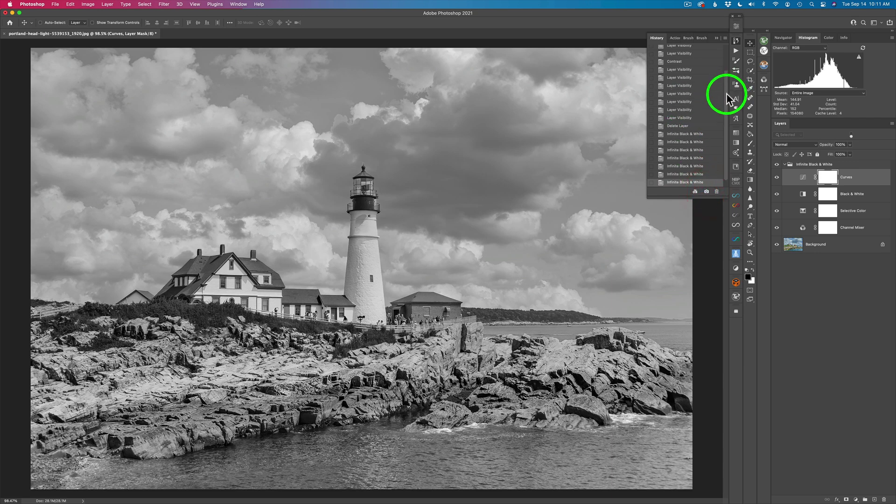
{"action": "left_click_drag", "start_coordinate": [725, 66], "coordinate": [729, 149]}
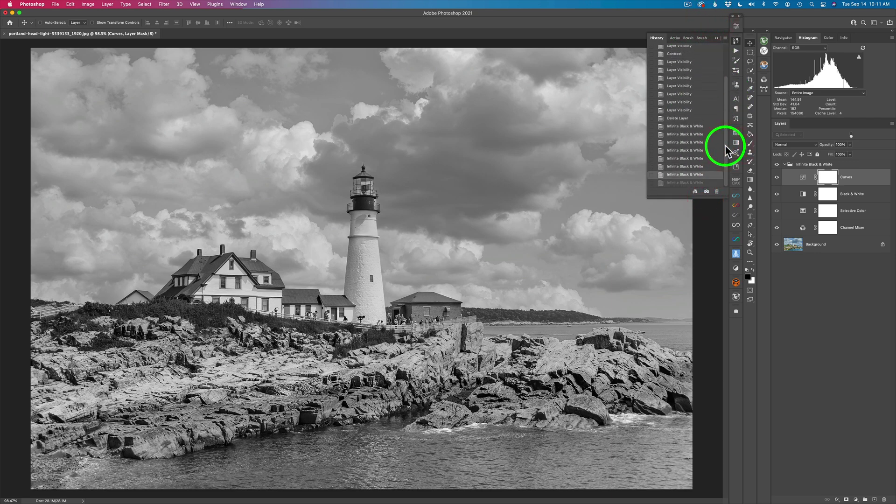
Generate another Infinite Black & White conversion and save it as a second history snapshot.
{"action": "left_click", "coordinate": [736, 215]}
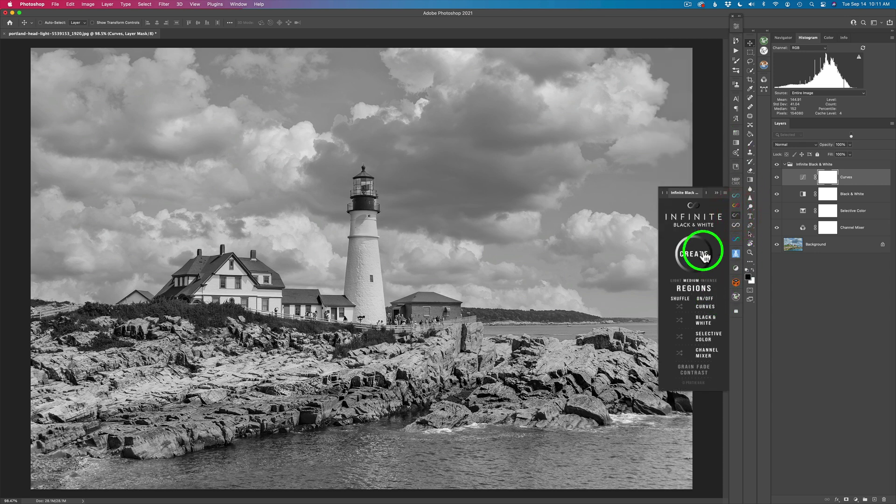
{"action": "left_click", "coordinate": [699, 256]}
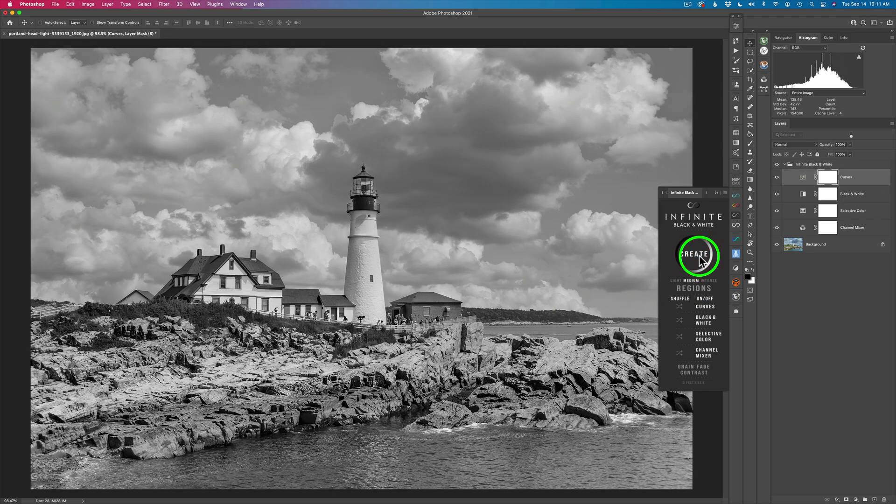
{"action": "left_click", "coordinate": [737, 40]}
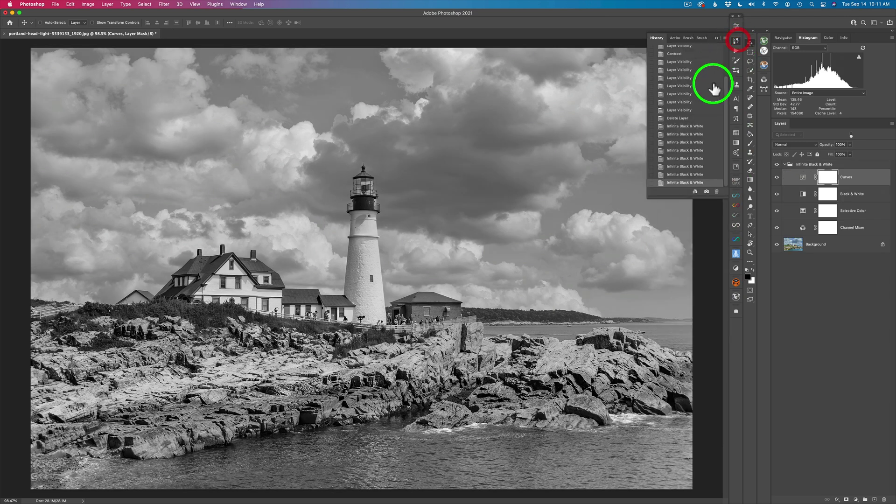
{"action": "left_click", "coordinate": [706, 193]}
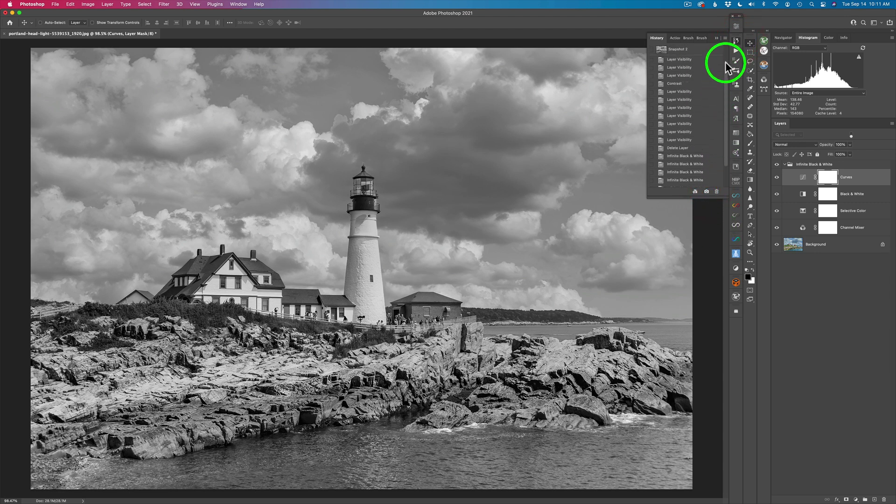
Compare Snapshot 1 with Snapshot 2 in the history, leaving Snapshot 2 active.
{"action": "left_click", "coordinate": [689, 59]}
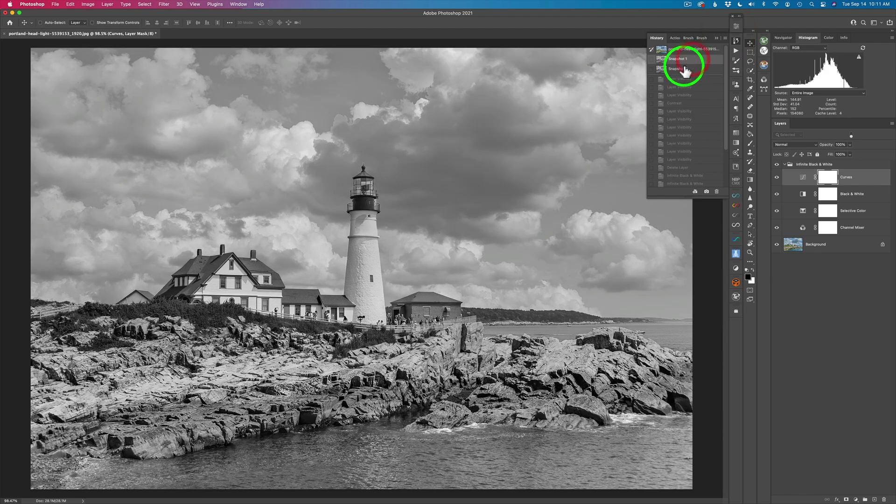
{"action": "left_click", "coordinate": [684, 69]}
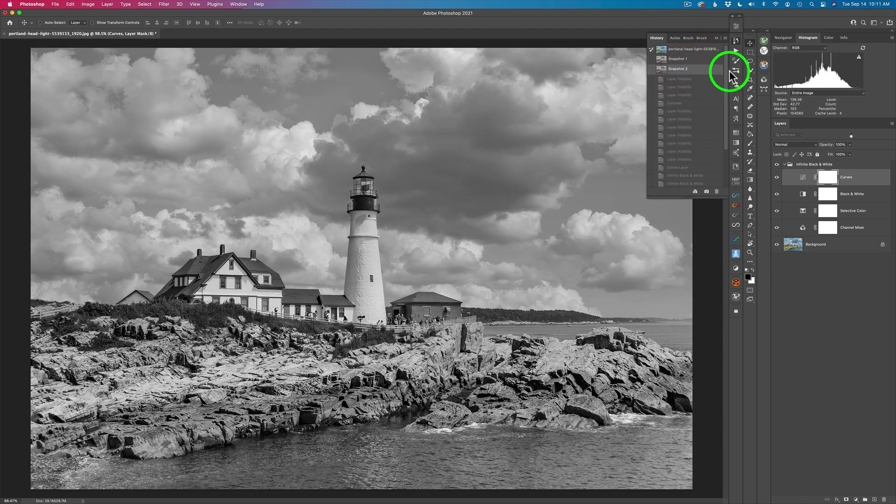
{"action": "left_click", "coordinate": [737, 41]}
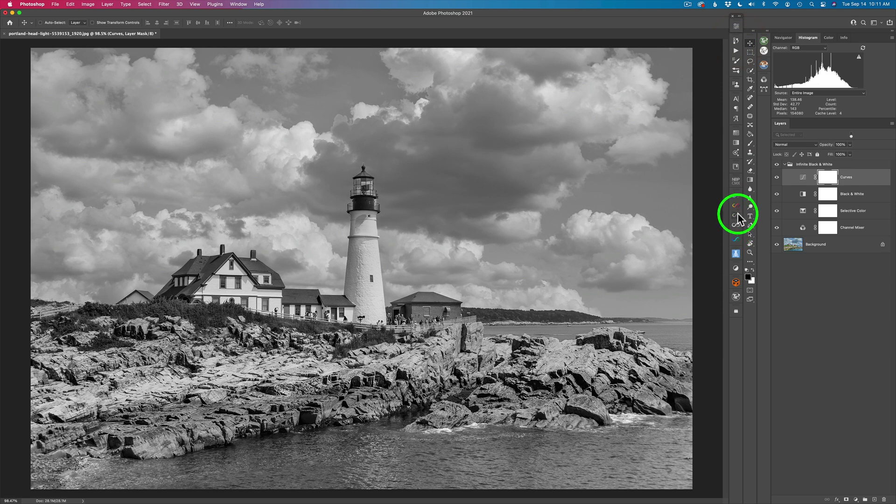
Set the Infinite Black & White intensity to Intense and generate a series of conversions of the lighthouse photo.
{"action": "left_click", "coordinate": [736, 214]}
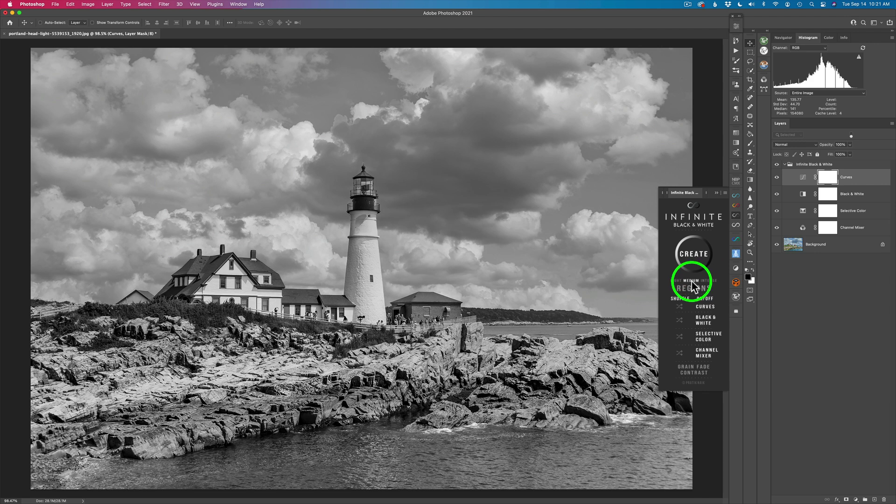
{"action": "left_click", "coordinate": [711, 280]}
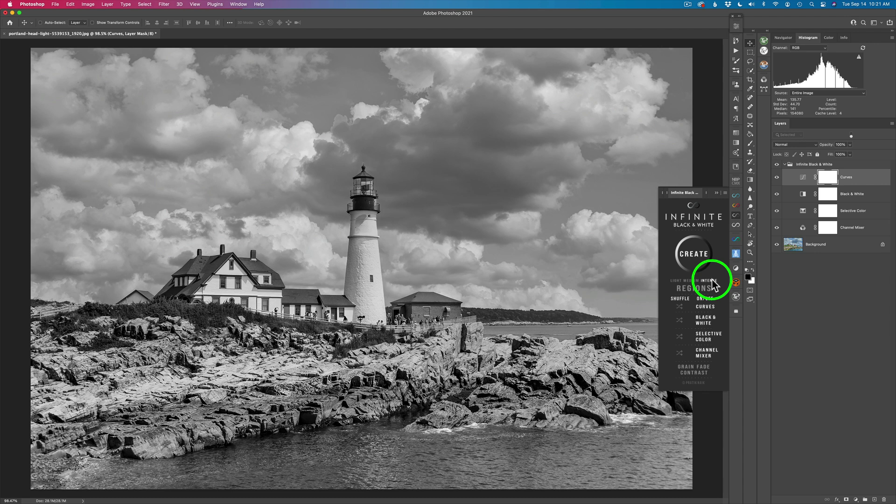
{"action": "left_click", "coordinate": [695, 258]}
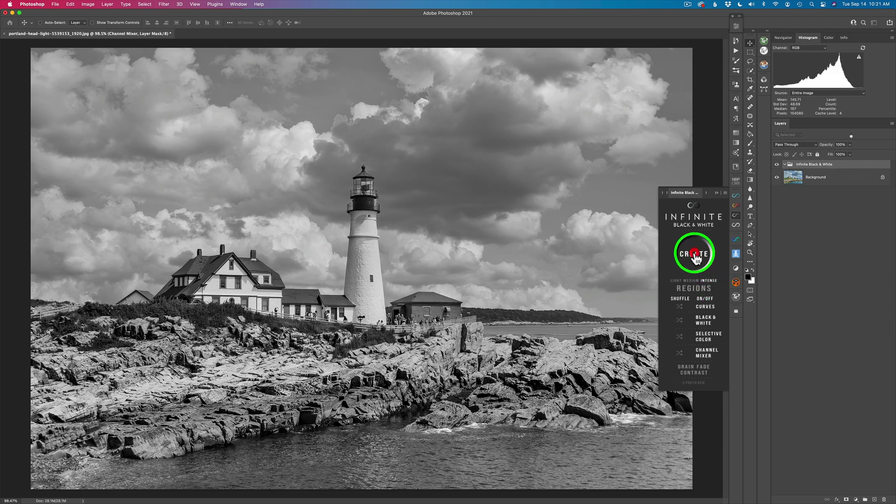
{"action": "left_click", "coordinate": [696, 257]}
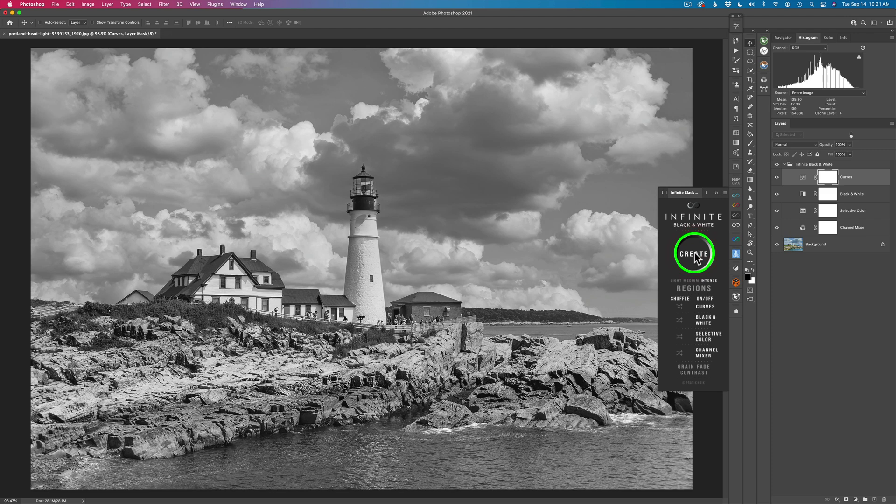
{"action": "left_click", "coordinate": [695, 257]}
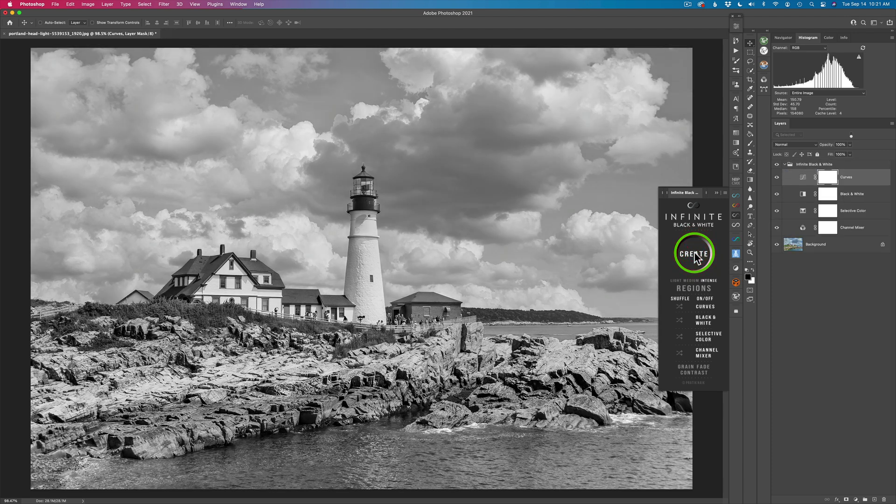
{"action": "left_click", "coordinate": [695, 257]}
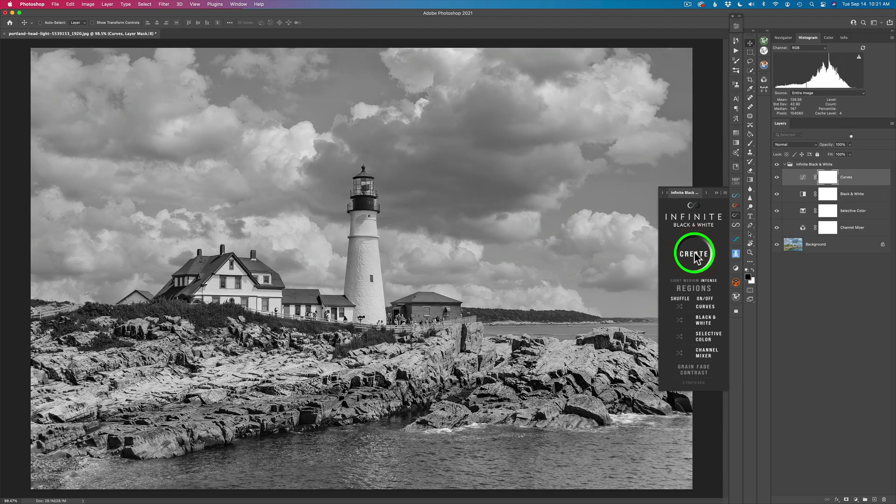
{"action": "left_click", "coordinate": [695, 258]}
{"action": "left_click", "coordinate": [695, 258]}
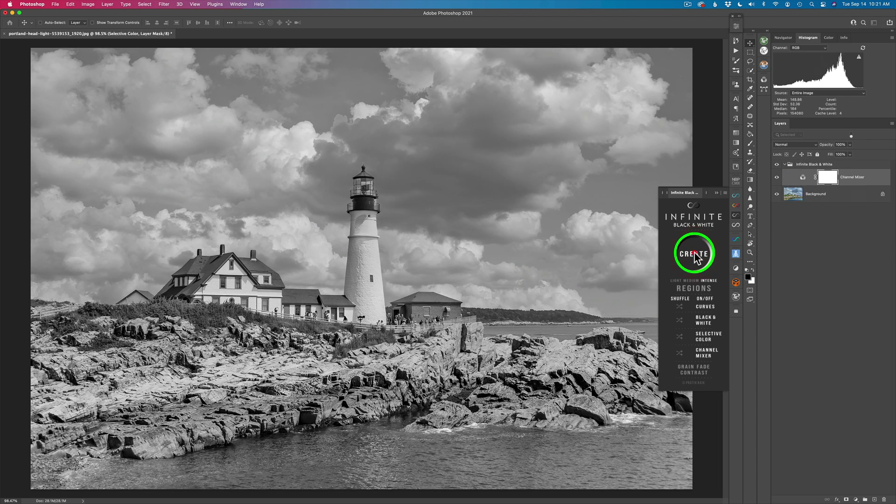
{"action": "left_click", "coordinate": [695, 257]}
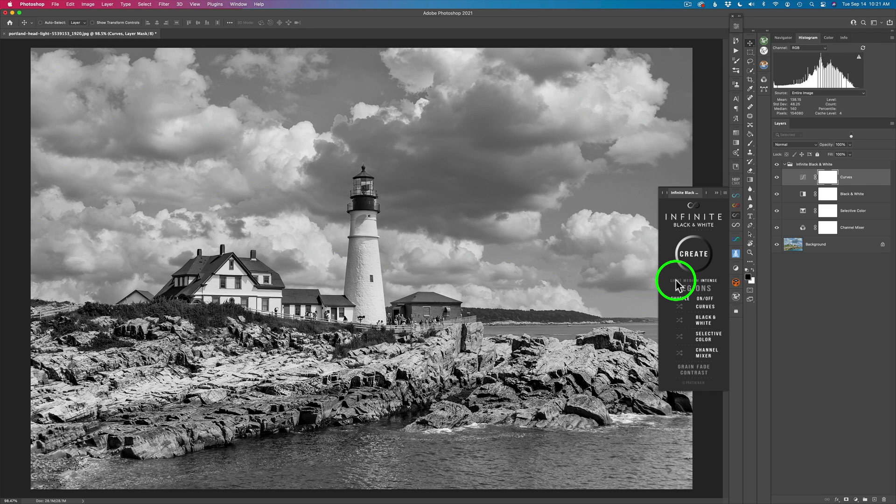
Set the Infinite Black & White intensity to Light and generate several softer conversions of the lighthouse photo.
{"action": "left_click", "coordinate": [695, 257]}
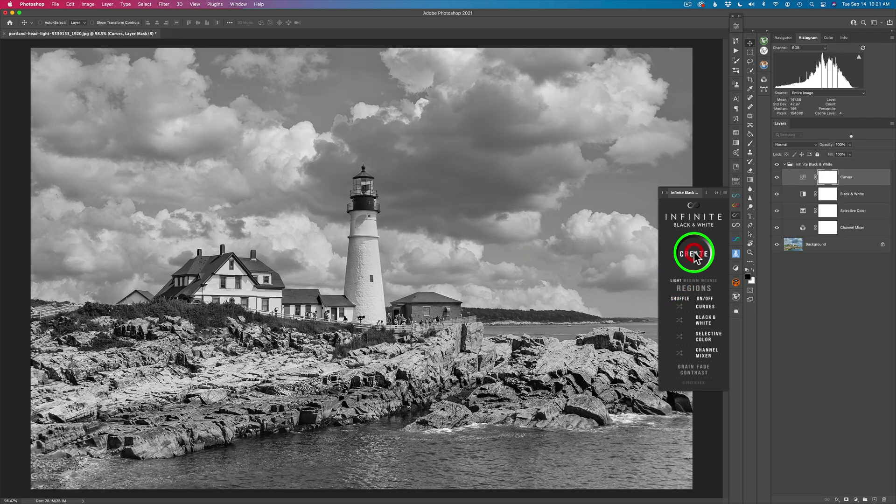
{"action": "left_click", "coordinate": [695, 257]}
{"action": "left_click", "coordinate": [694, 257]}
{"action": "left_click", "coordinate": [695, 258]}
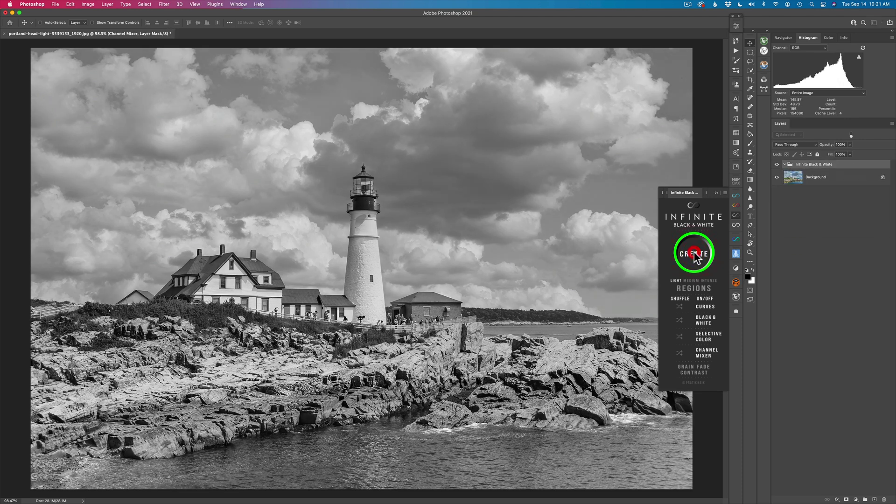
{"action": "left_click", "coordinate": [695, 256]}
{"action": "left_click", "coordinate": [695, 256]}
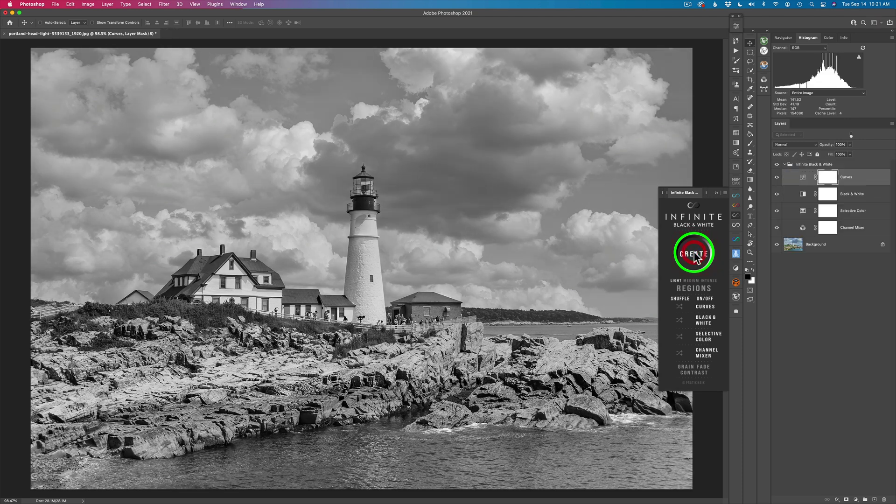
Generate several further Light conversions of the lighthouse photo, set the Infinite Black & White intensity to Medium and generate another.
{"action": "left_click", "coordinate": [695, 256]}
{"action": "left_click", "coordinate": [695, 256]}
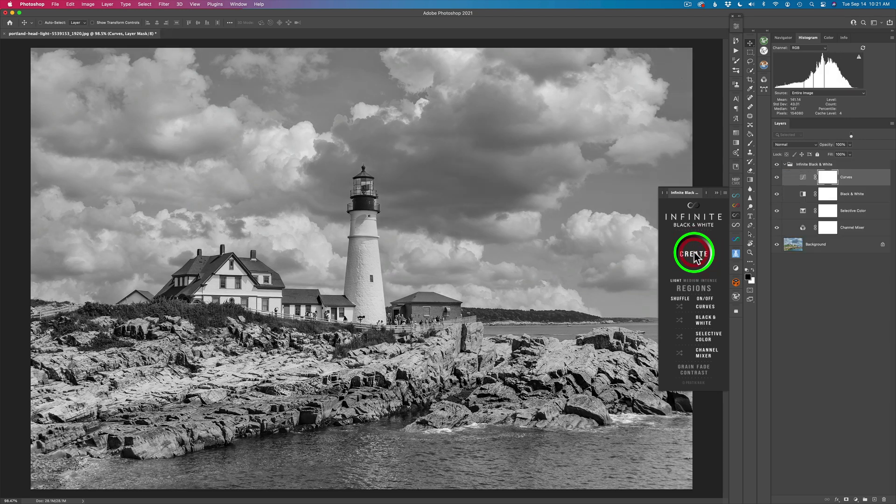
{"action": "left_click", "coordinate": [694, 257]}
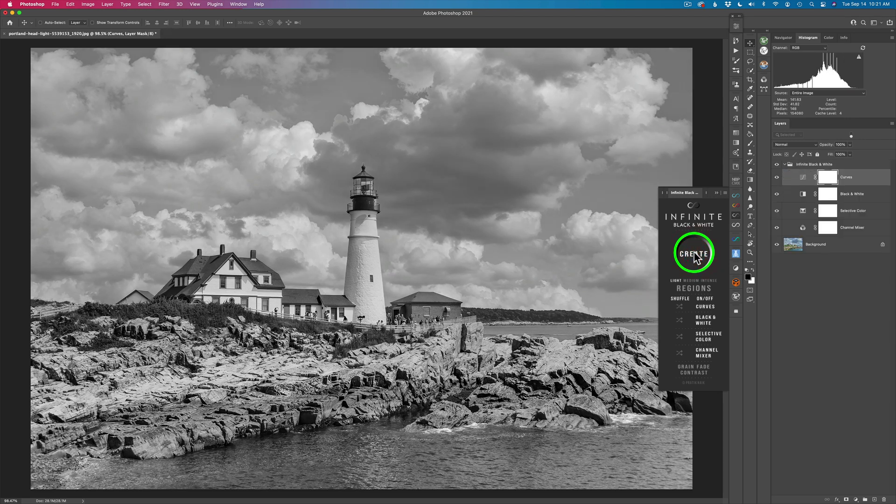
{"action": "left_click", "coordinate": [694, 257]}
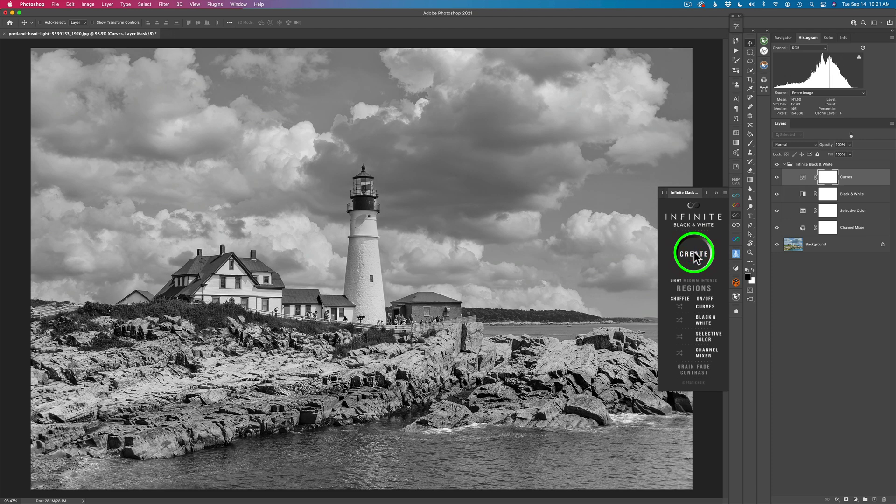
{"action": "left_click", "coordinate": [694, 280]}
{"action": "left_click", "coordinate": [694, 257]}
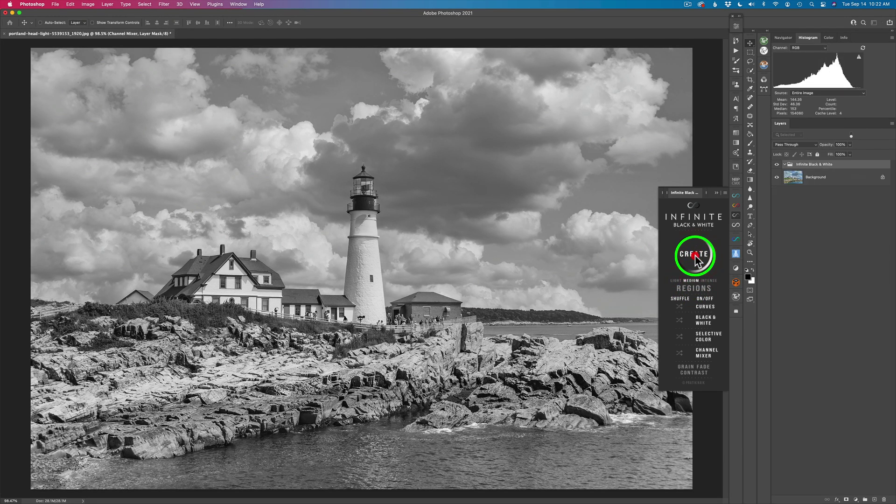
Compare Snapshot 2 with Snapshot 1 in the history and leave the image on Snapshot 2.
{"action": "left_click", "coordinate": [736, 40]}
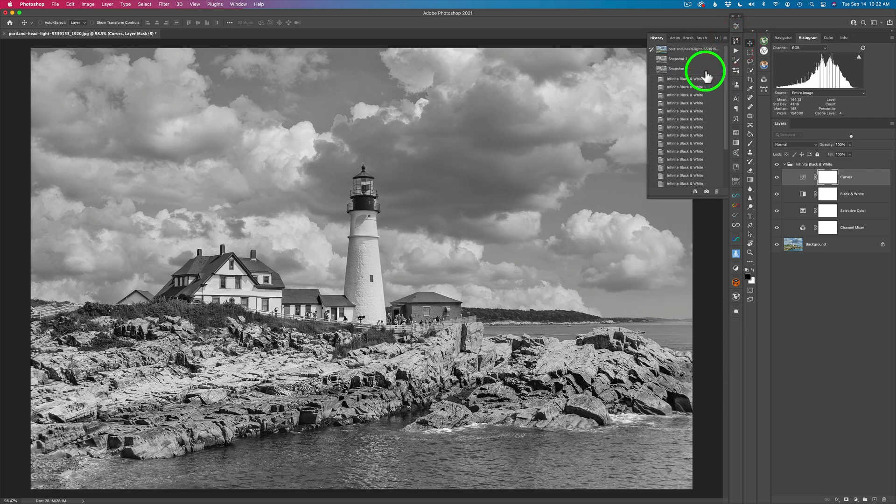
{"action": "left_click", "coordinate": [680, 70]}
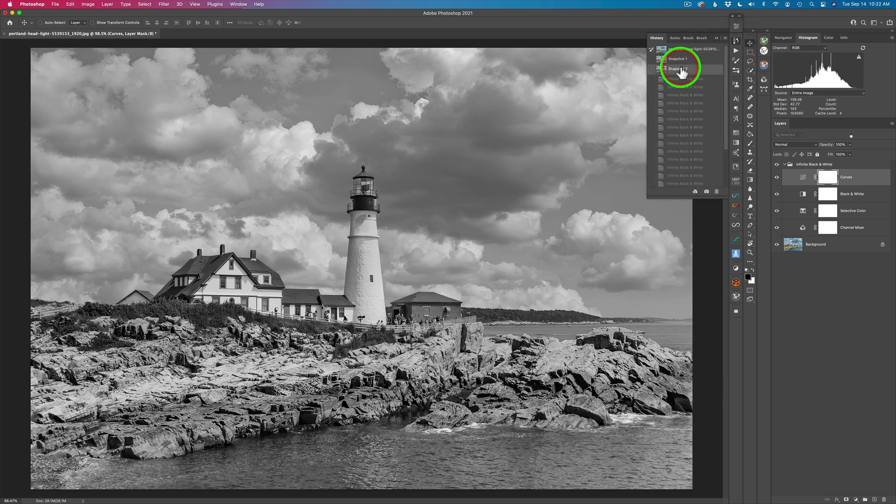
{"action": "left_click", "coordinate": [679, 59]}
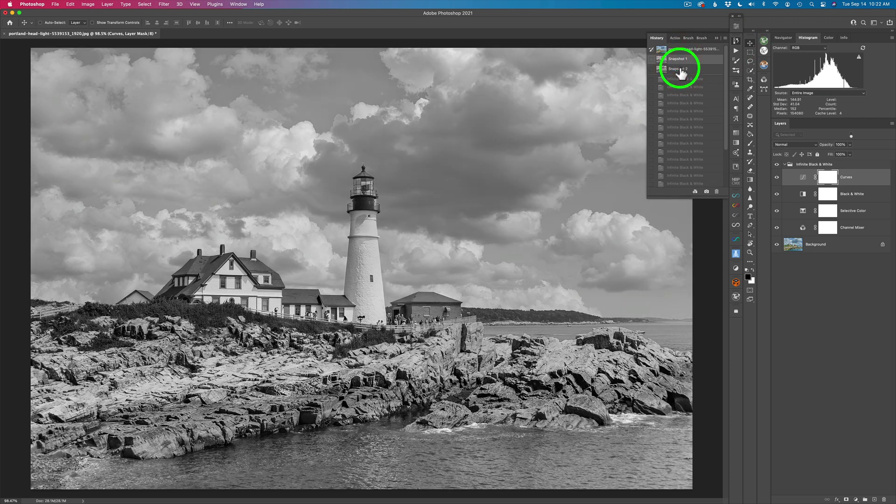
{"action": "left_click", "coordinate": [680, 70]}
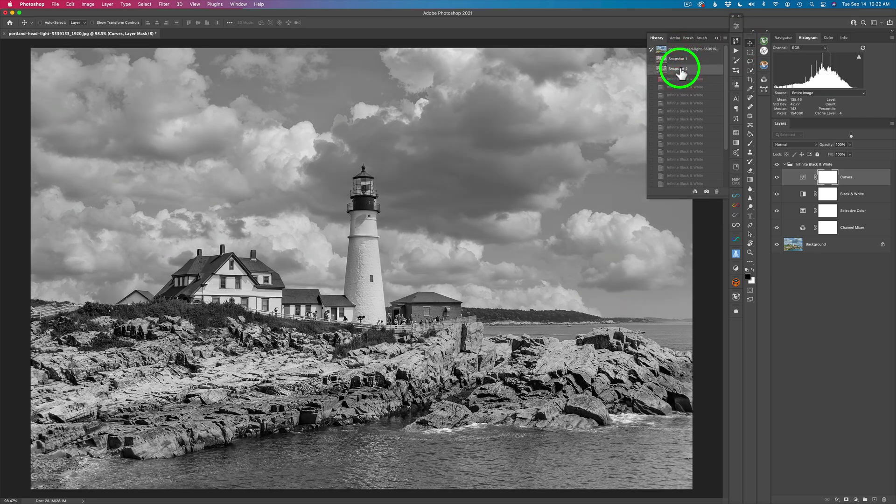
{"action": "left_click", "coordinate": [736, 40]}
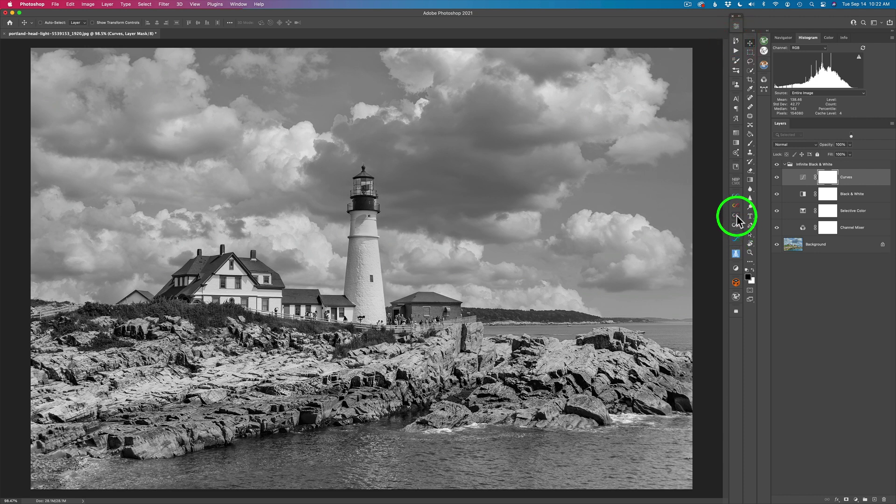
Reopen Infinite Black & White, exclude Curves from the regions and generate a conversion without it.
{"action": "left_click", "coordinate": [736, 215]}
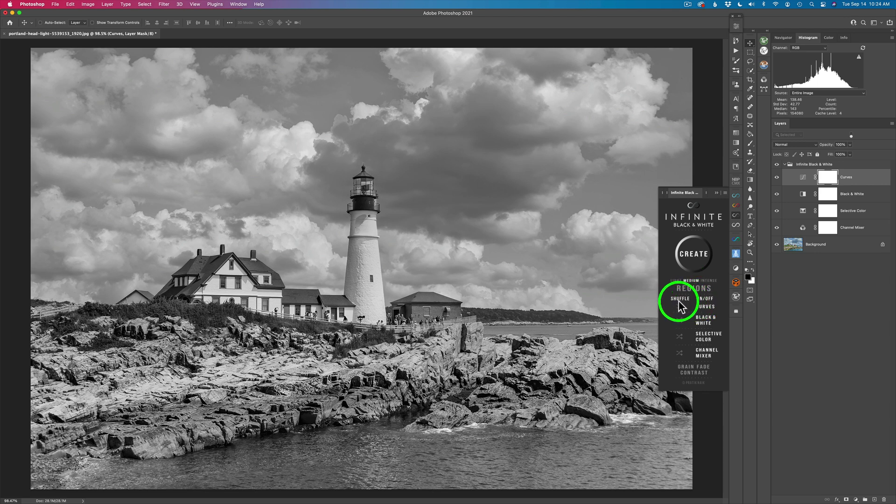
{"action": "left_click", "coordinate": [709, 303]}
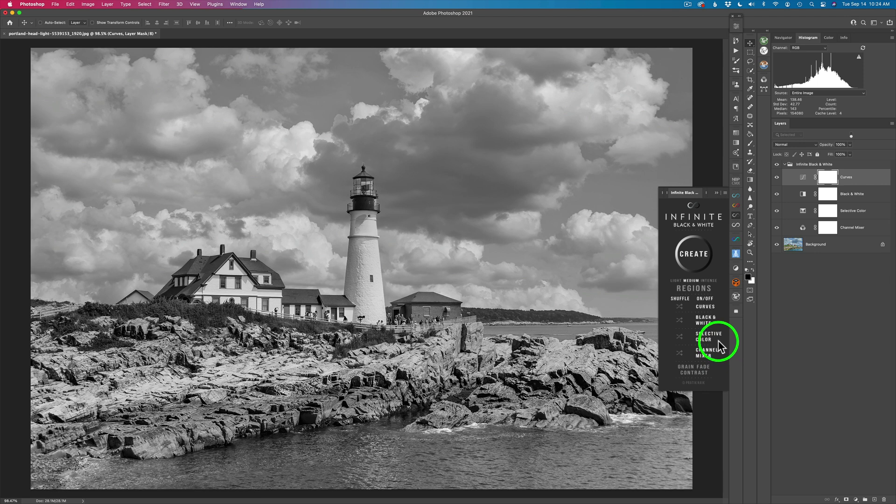
{"action": "left_click", "coordinate": [706, 308]}
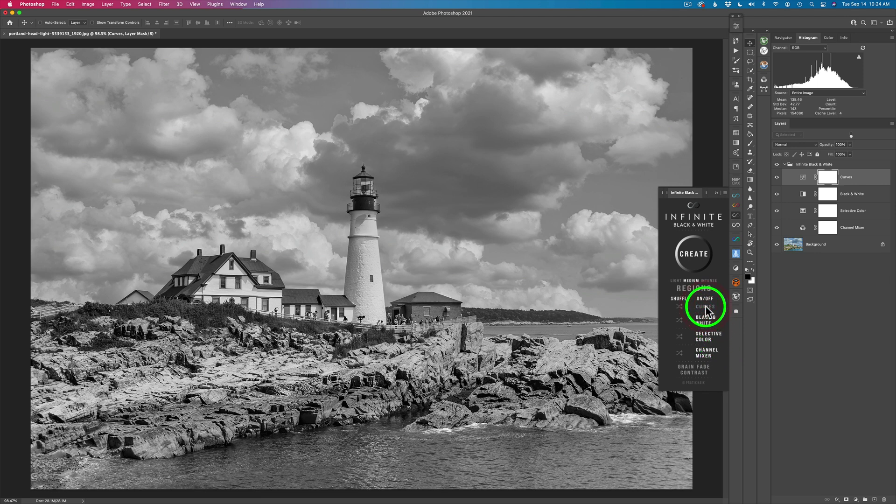
{"action": "left_click", "coordinate": [692, 254]}
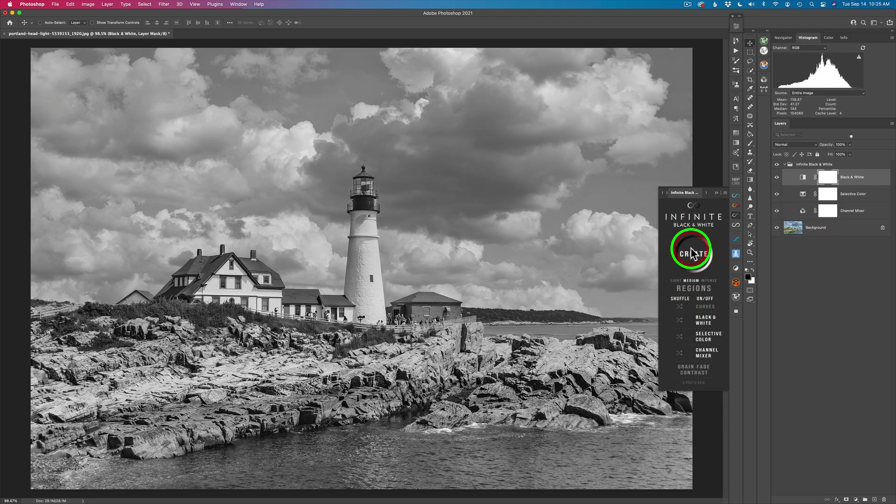
Exclude Selective Color from the regions as well and generate several conversions using only Black & White and Channel Mixer.
{"action": "left_click", "coordinate": [708, 336]}
{"action": "left_click", "coordinate": [698, 259]}
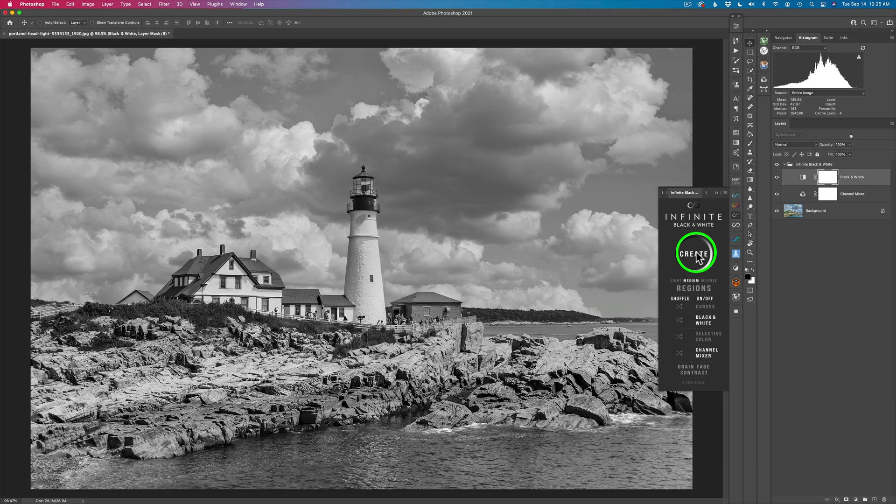
{"action": "left_click", "coordinate": [698, 258]}
{"action": "left_click", "coordinate": [698, 259]}
{"action": "left_click", "coordinate": [697, 258]}
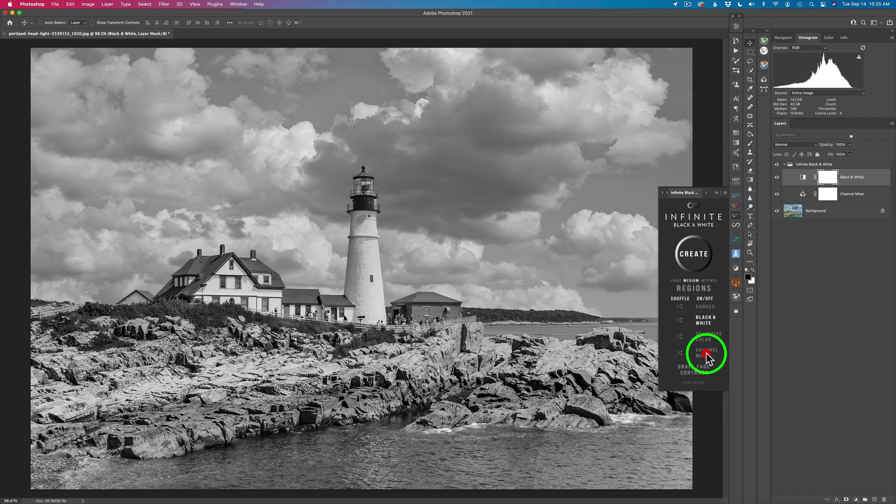
Generate several conversions with Channel Mixer also excluded, using only the Black & White region.
{"action": "left_click", "coordinate": [695, 255]}
{"action": "left_click", "coordinate": [694, 254]}
{"action": "left_click", "coordinate": [694, 255]}
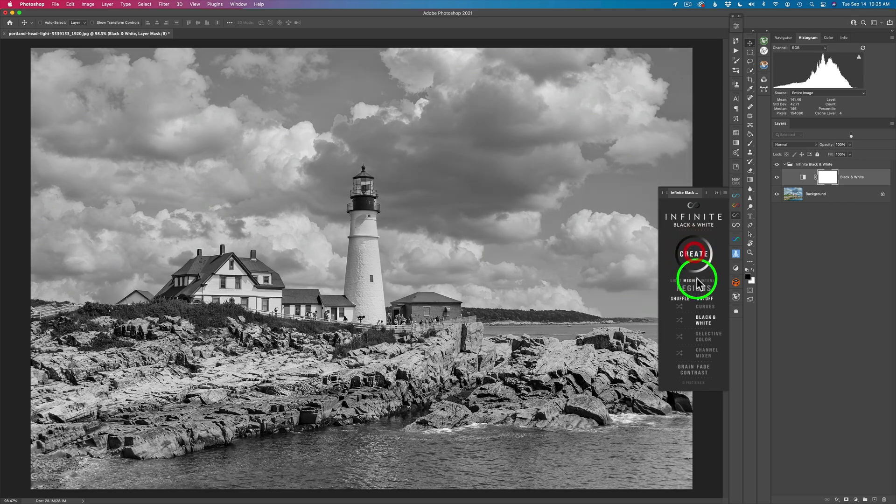
Turn all four regions back on and generate two Medium conversions with the full set of adjustment layers.
{"action": "left_click", "coordinate": [707, 331]}
{"action": "left_click", "coordinate": [706, 356]}
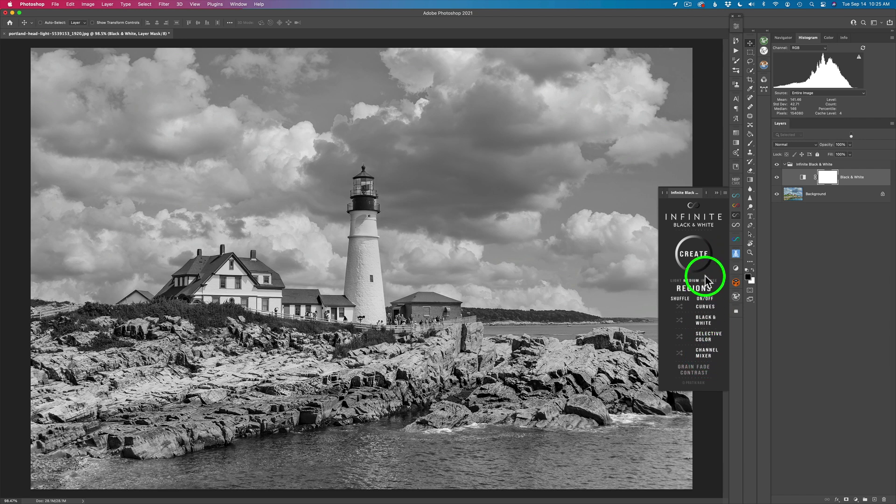
{"action": "left_click", "coordinate": [696, 257]}
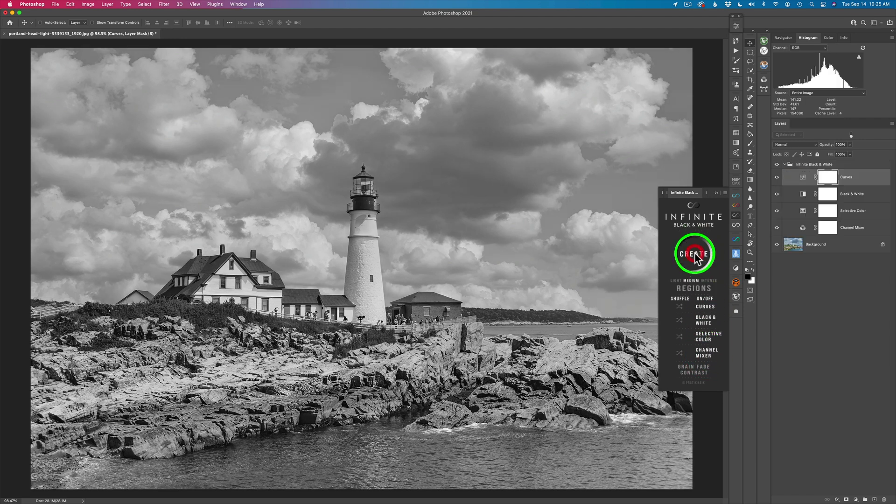
{"action": "left_click", "coordinate": [695, 257]}
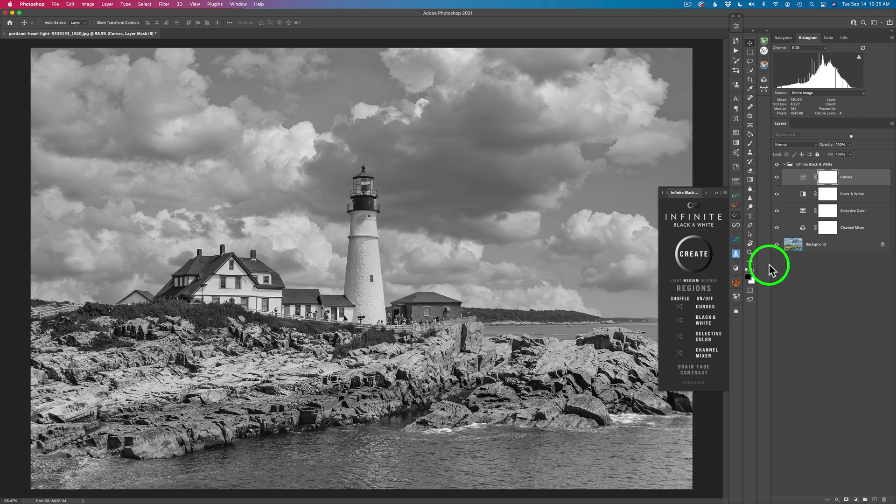
Open the Selective Color layer's settings, display the Reds and review the available colour ranges.
{"action": "double_click", "coordinate": [803, 214]}
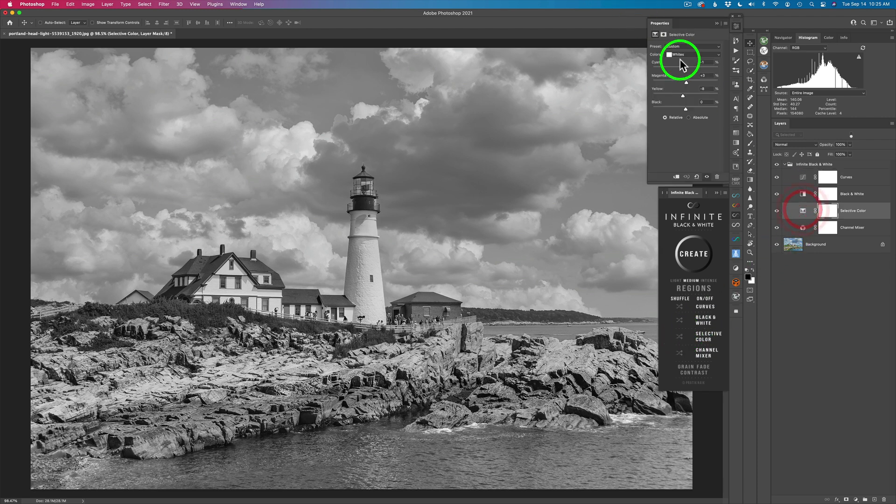
{"action": "left_click", "coordinate": [718, 55]}
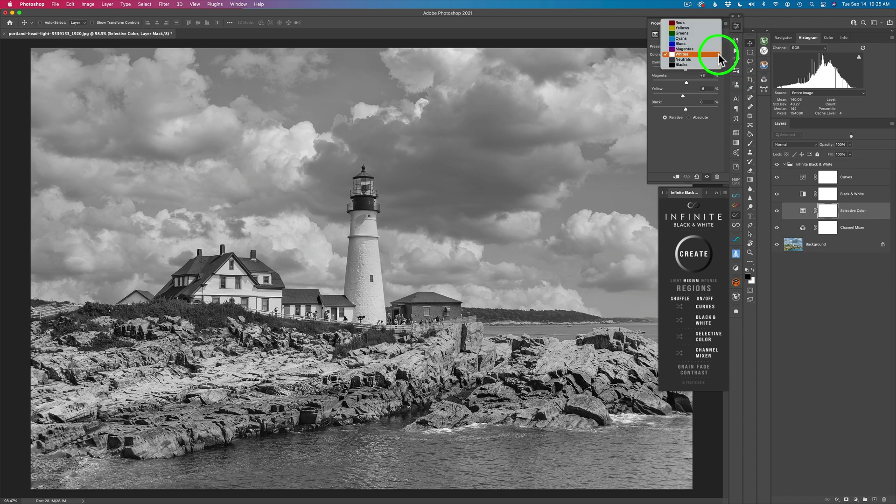
{"action": "left_click", "coordinate": [685, 22]}
{"action": "left_click", "coordinate": [690, 55]}
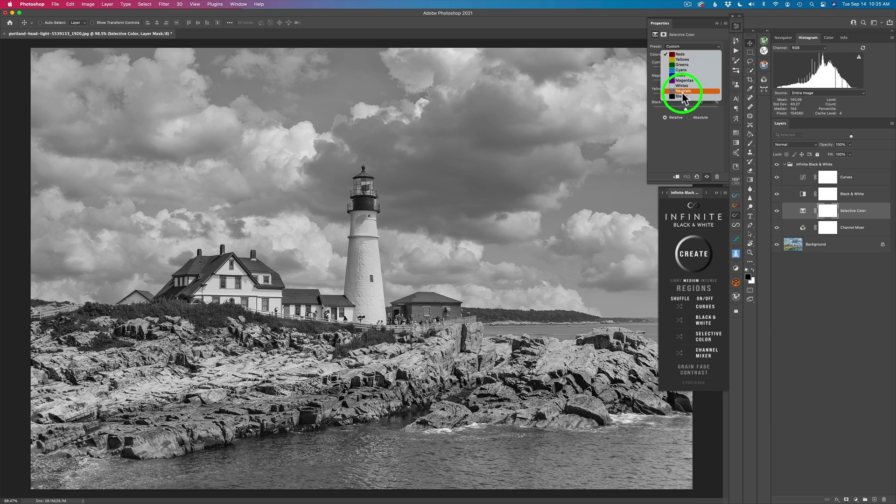
{"action": "left_click", "coordinate": [701, 35]}
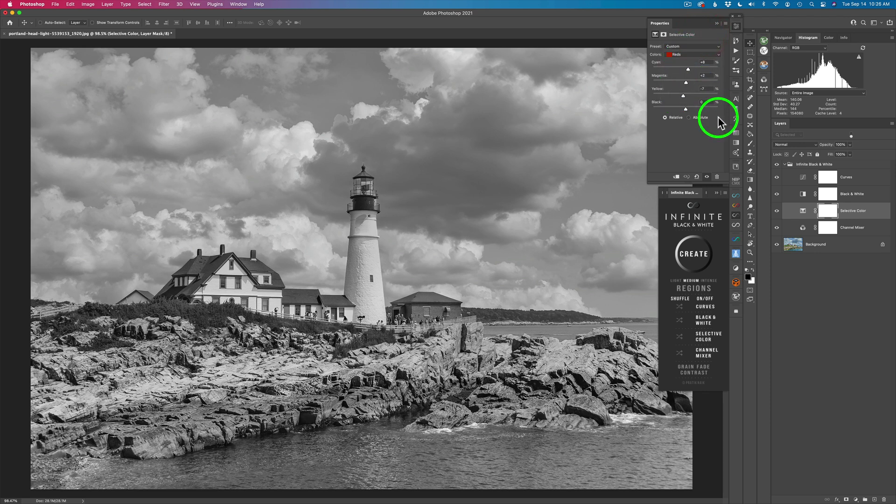
Shuffle the Selective Color adjustment three times while its Reds values are displayed.
{"action": "left_click", "coordinate": [679, 337]}
{"action": "left_click", "coordinate": [680, 337]}
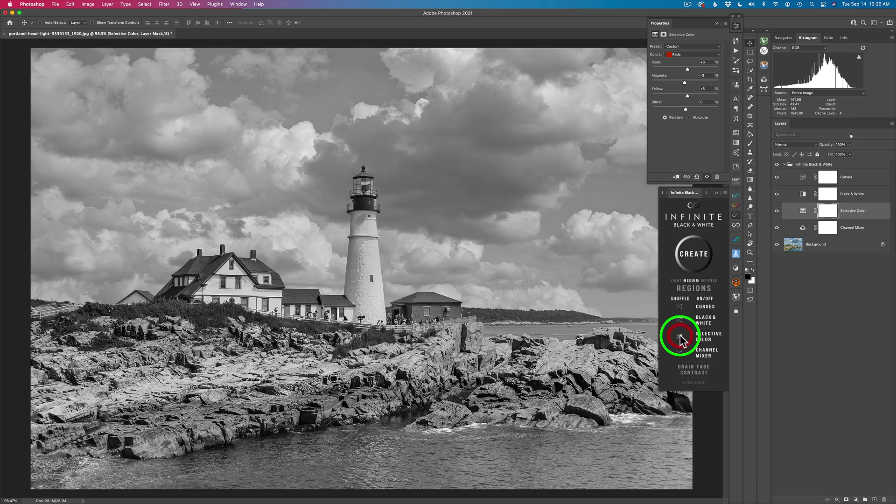
{"action": "left_click", "coordinate": [680, 337]}
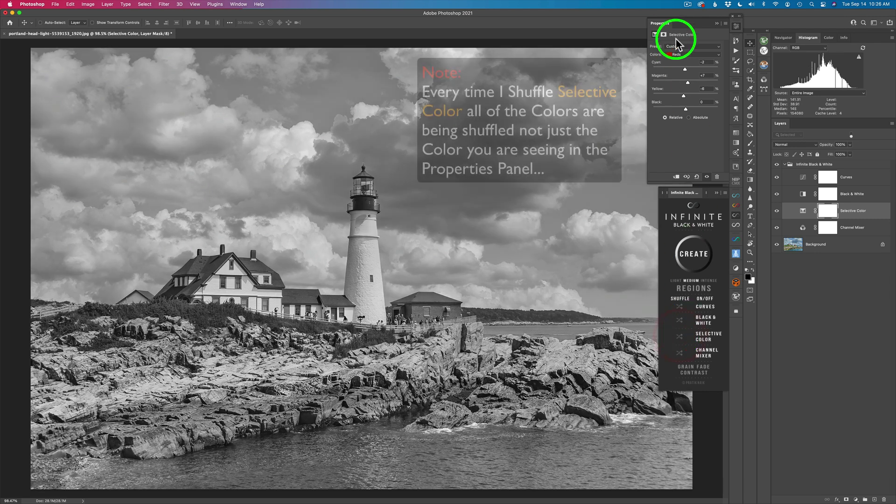
Display the Greens of the Selective Color adjustment and shuffle that adjustment five more times.
{"action": "left_click", "coordinate": [683, 54]}
{"action": "left_click", "coordinate": [684, 70]}
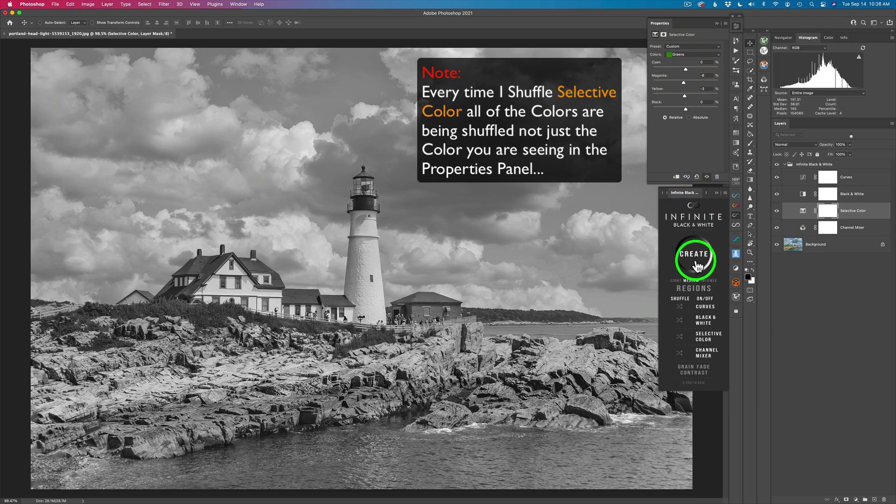
{"action": "left_click", "coordinate": [680, 337]}
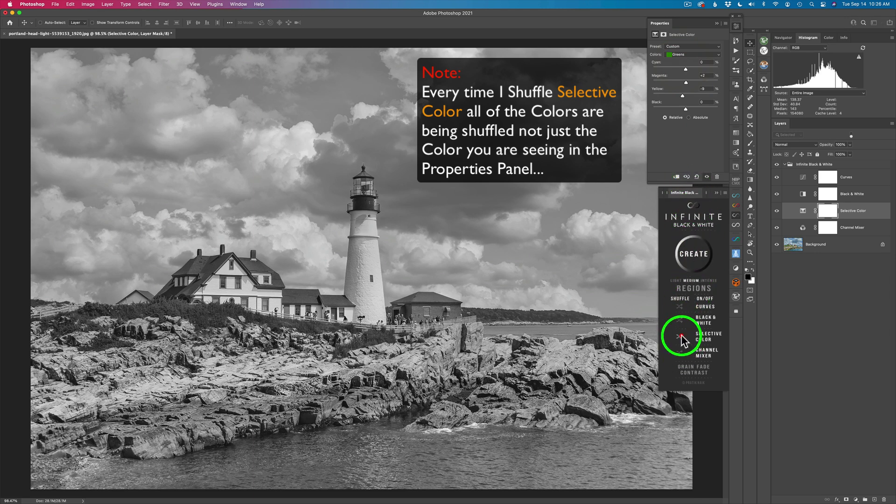
{"action": "left_click", "coordinate": [680, 338]}
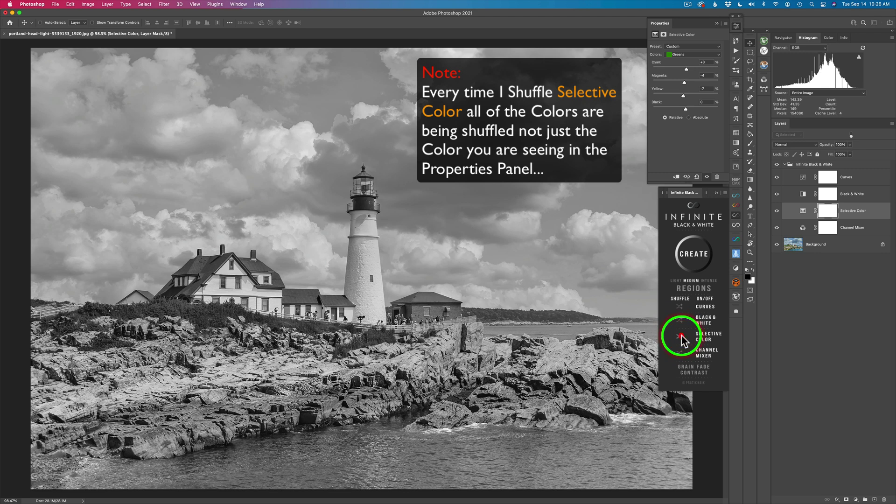
{"action": "left_click", "coordinate": [681, 337]}
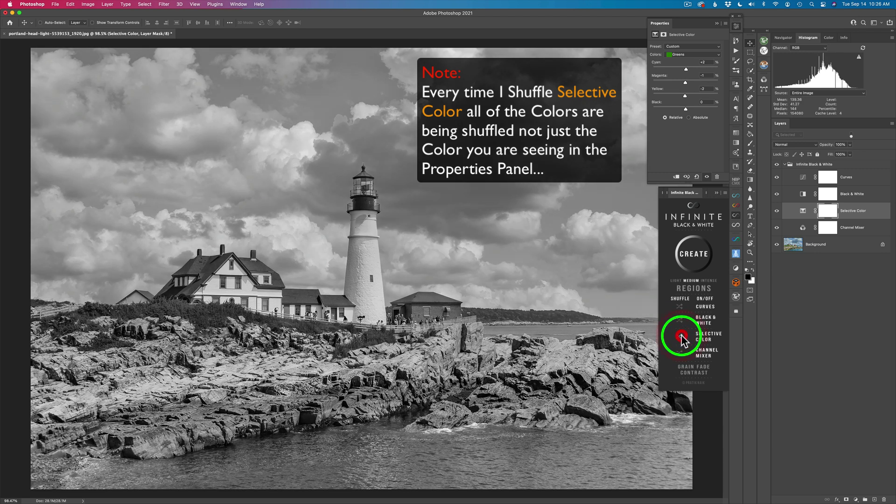
{"action": "left_click", "coordinate": [681, 337]}
{"action": "left_click", "coordinate": [681, 337]}
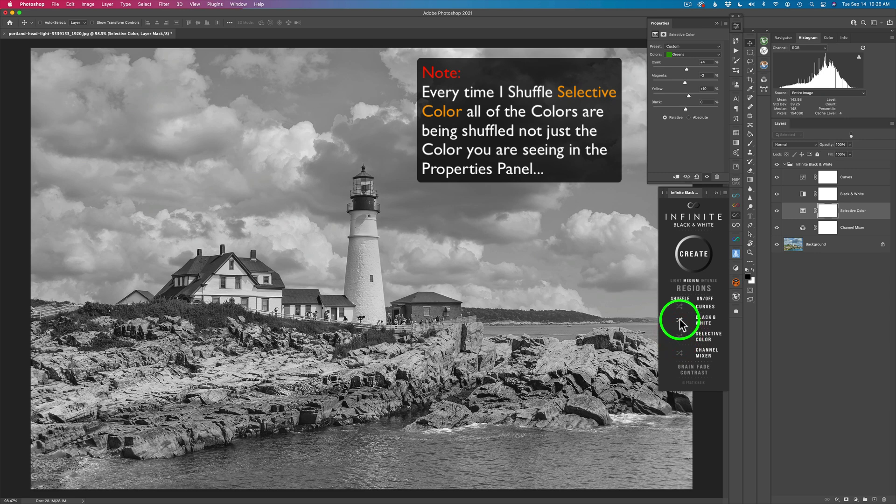
Shuffle the Black & White adjustment twice and lower its Reds value to 6.
{"action": "left_click", "coordinate": [679, 318]}
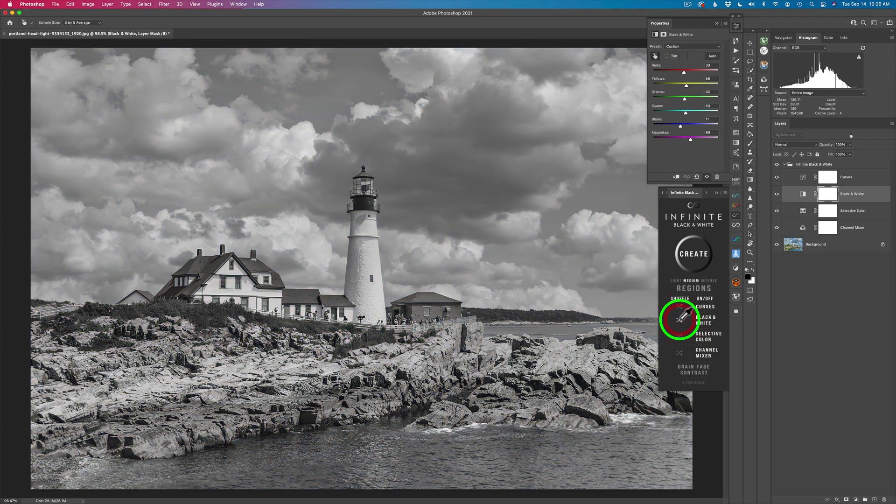
{"action": "left_click", "coordinate": [683, 317]}
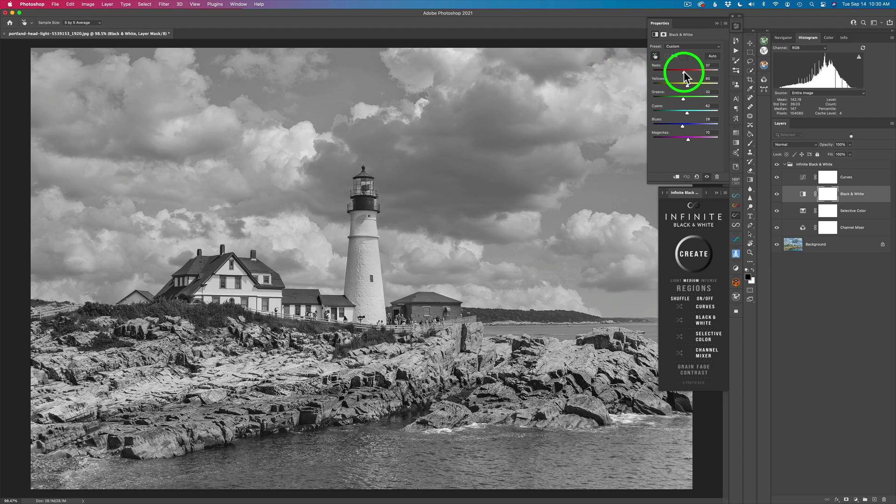
{"action": "left_click_drag", "start_coordinate": [683, 72], "coordinate": [679, 70]}
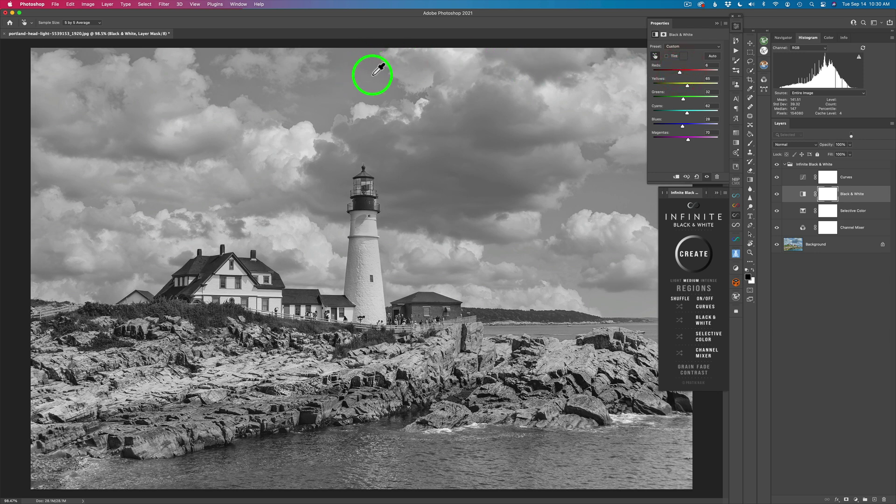
Check the Auto-Select Targeted Adjustment Tool option and darken the sky by lowering the Black & White Cyans directly on the image.
{"action": "left_click", "coordinate": [727, 23]}
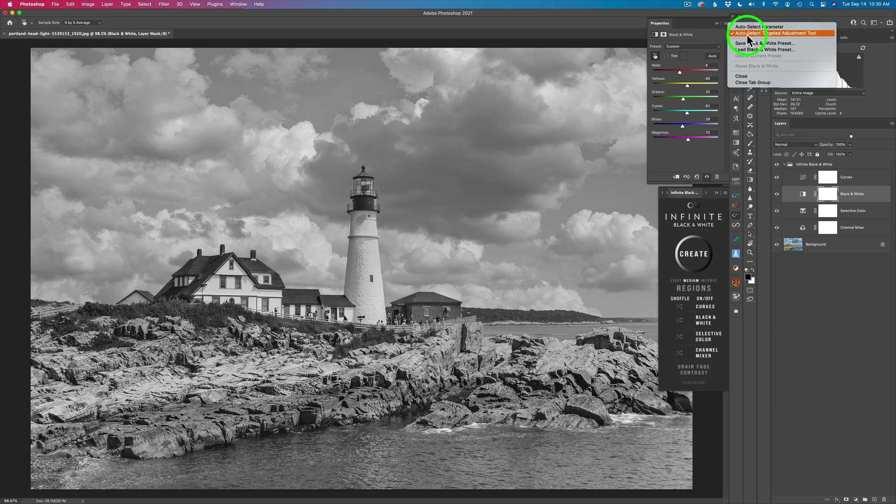
{"action": "left_click", "coordinate": [707, 35]}
{"action": "left_click_drag", "start_coordinate": [348, 85], "coordinate": [360, 81]}
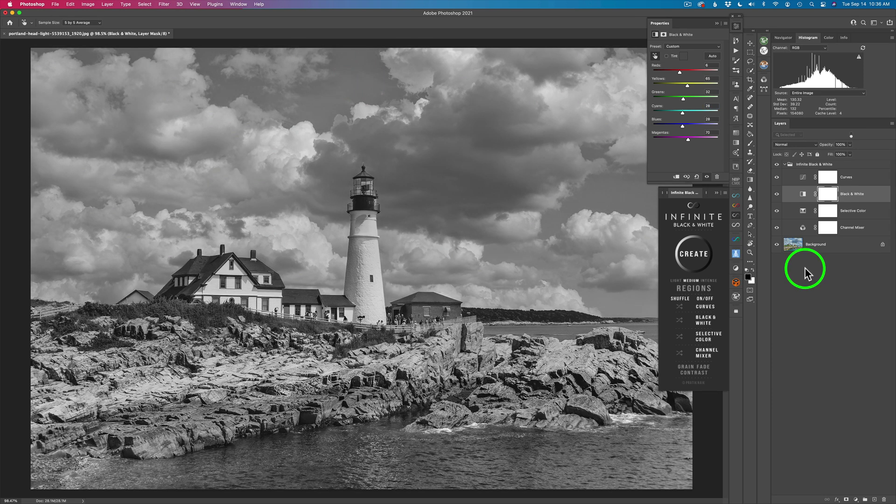
In the Selective Color adjustment, set Cyan to +7 and Magenta to +7 for the Reds.
{"action": "left_click", "coordinate": [803, 212]}
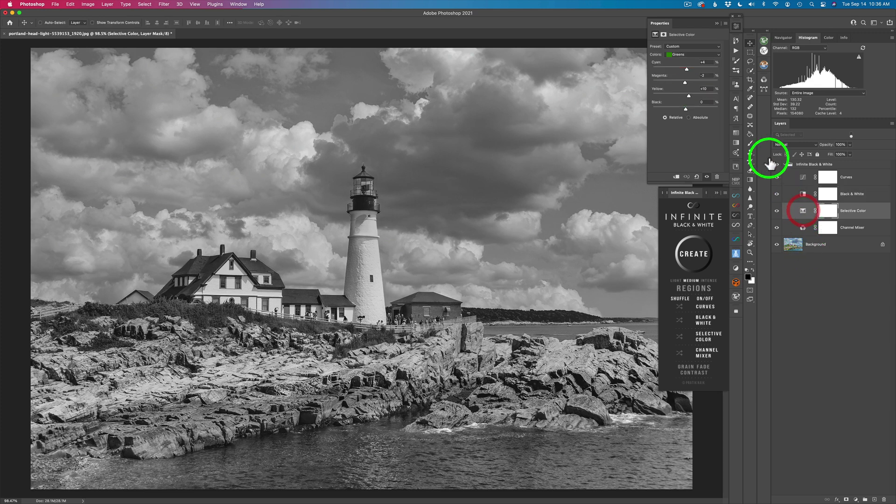
{"action": "left_click", "coordinate": [689, 55]}
{"action": "left_click", "coordinate": [685, 42]}
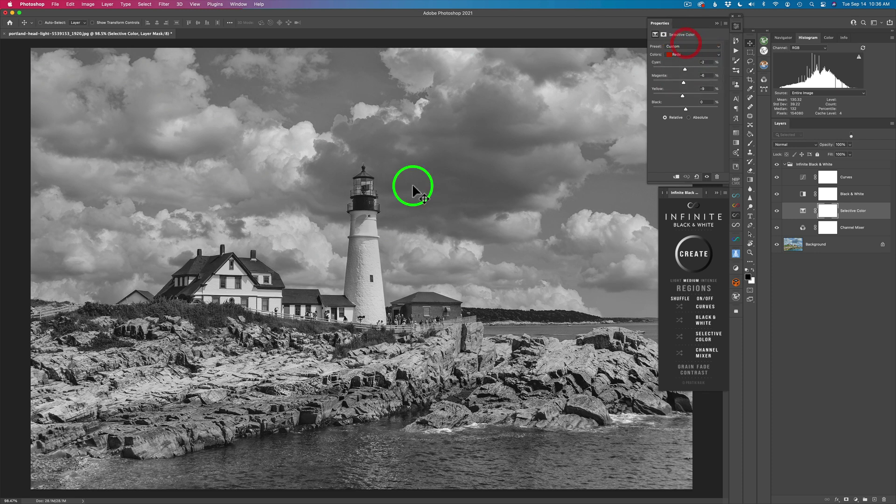
{"action": "mouse_move", "coordinate": [686, 68]}
{"action": "left_mouse_down"}
{"action": "mouse_move", "coordinate": [670, 68]}
{"action": "mouse_move", "coordinate": [698, 70]}
{"action": "mouse_move", "coordinate": [656, 70]}
{"action": "mouse_move", "coordinate": [698, 79]}
{"action": "mouse_move", "coordinate": [660, 84]}
{"action": "mouse_move", "coordinate": [695, 84]}
{"action": "mouse_move", "coordinate": [689, 83]}
{"action": "left_mouse_up"}
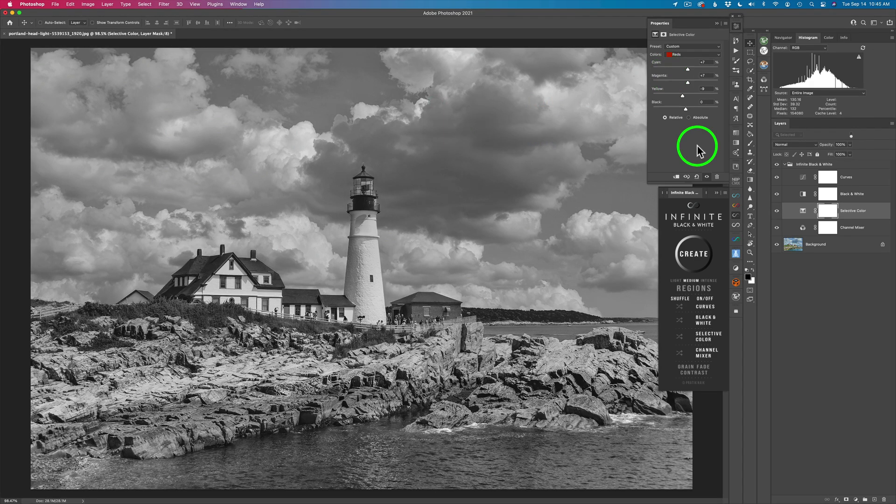
Adjust the Selective Color Blues to Cyan +38, Magenta -2, Yellow +35 and Black +32.
{"action": "left_click", "coordinate": [712, 54]}
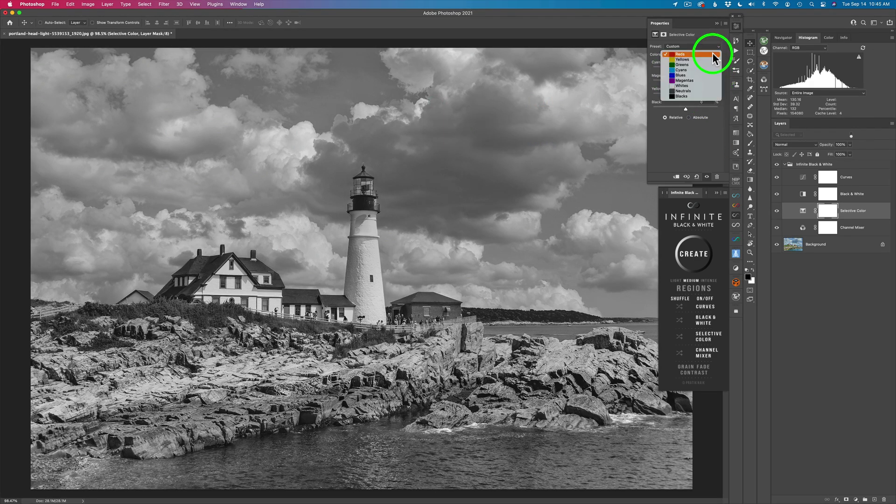
{"action": "left_click", "coordinate": [689, 75]}
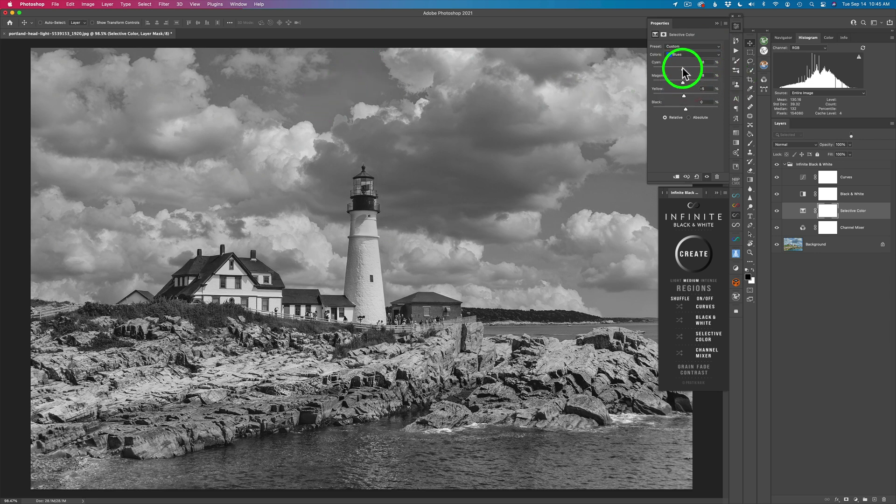
{"action": "mouse_move", "coordinate": [682, 68]}
{"action": "left_mouse_down"}
{"action": "mouse_move", "coordinate": [710, 69]}
{"action": "mouse_move", "coordinate": [647, 67]}
{"action": "mouse_move", "coordinate": [700, 70]}
{"action": "mouse_move", "coordinate": [684, 81]}
{"action": "mouse_move", "coordinate": [702, 82]}
{"action": "mouse_move", "coordinate": [654, 83]}
{"action": "mouse_move", "coordinate": [701, 83]}
{"action": "mouse_move", "coordinate": [662, 84]}
{"action": "mouse_move", "coordinate": [684, 82]}
{"action": "left_mouse_up"}
{"action": "left_click_drag", "start_coordinate": [685, 95], "coordinate": [684, 95]}
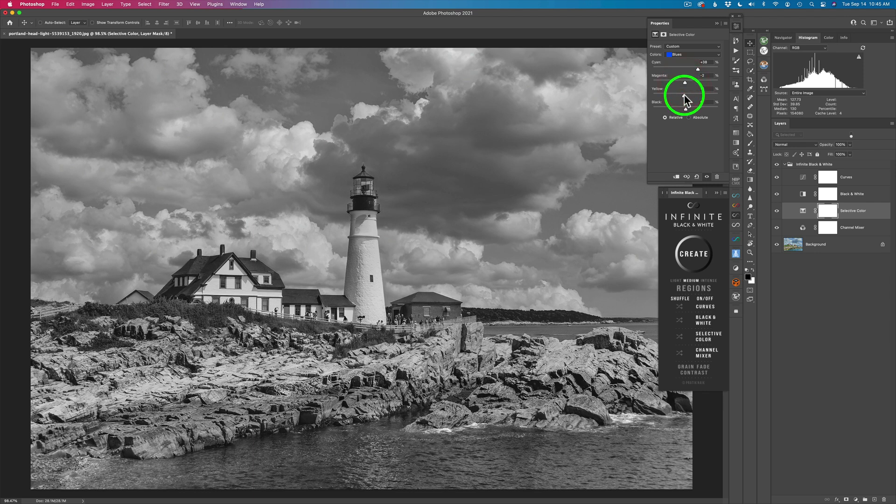
{"action": "mouse_move", "coordinate": [685, 95]}
{"action": "left_mouse_down"}
{"action": "mouse_move", "coordinate": [704, 95]}
{"action": "mouse_move", "coordinate": [664, 95]}
{"action": "mouse_move", "coordinate": [723, 95]}
{"action": "mouse_move", "coordinate": [697, 95]}
{"action": "left_mouse_up"}
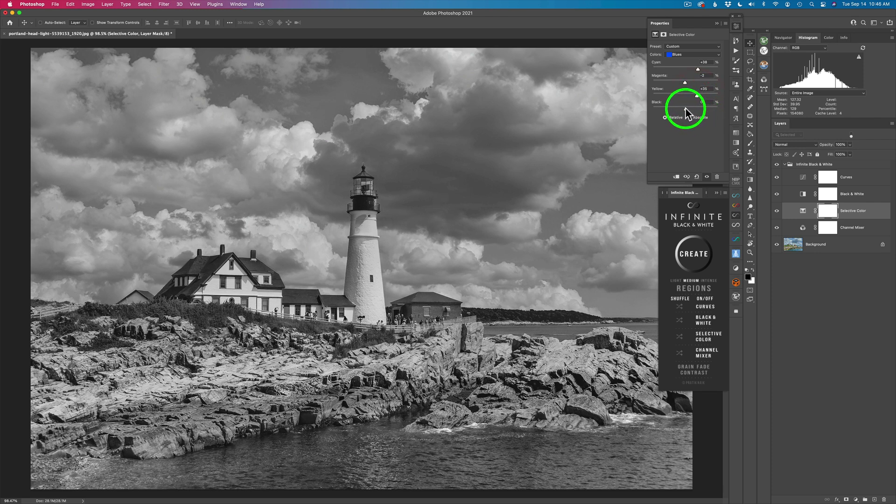
{"action": "left_click_drag", "start_coordinate": [687, 107], "coordinate": [662, 108]}
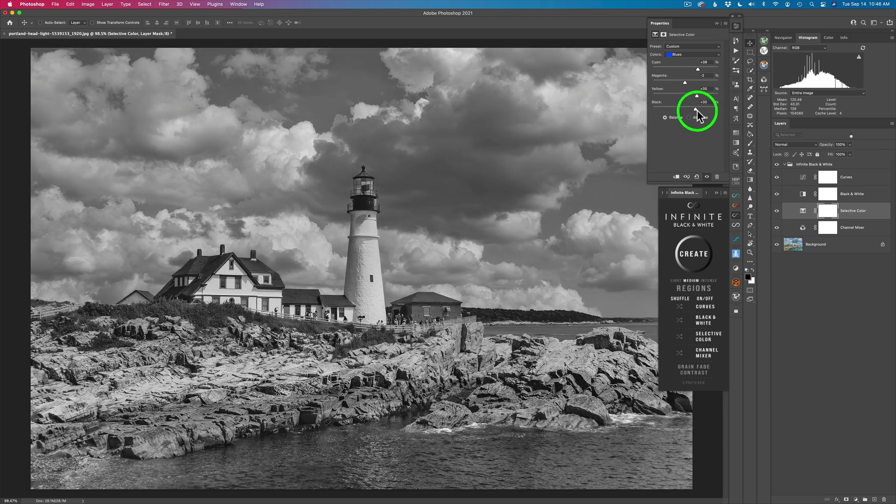
Raise Cyan to +18 for the Neutrals of the Selective Color adjustment.
{"action": "left_click", "coordinate": [692, 53]}
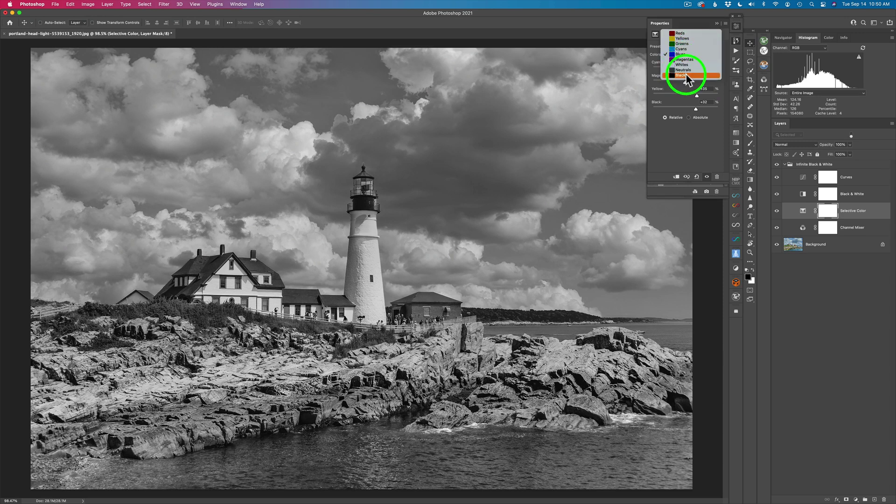
{"action": "left_click", "coordinate": [686, 70]}
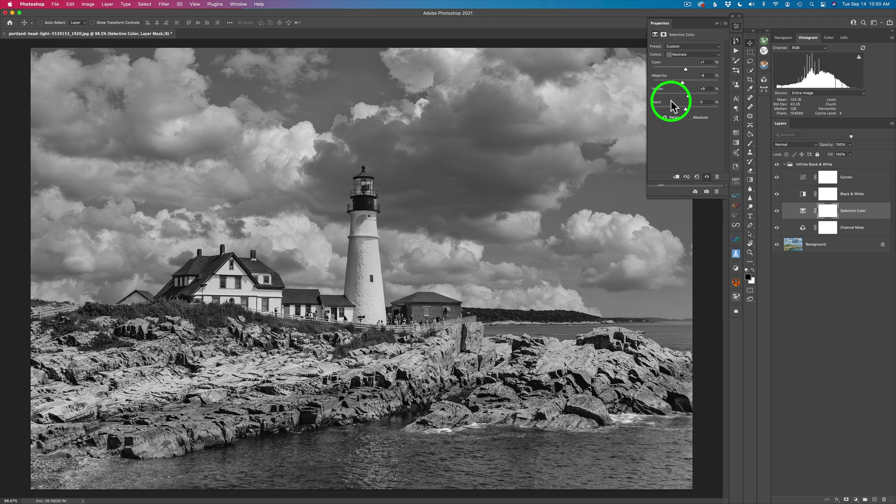
{"action": "left_click_drag", "start_coordinate": [685, 69], "coordinate": [691, 69]}
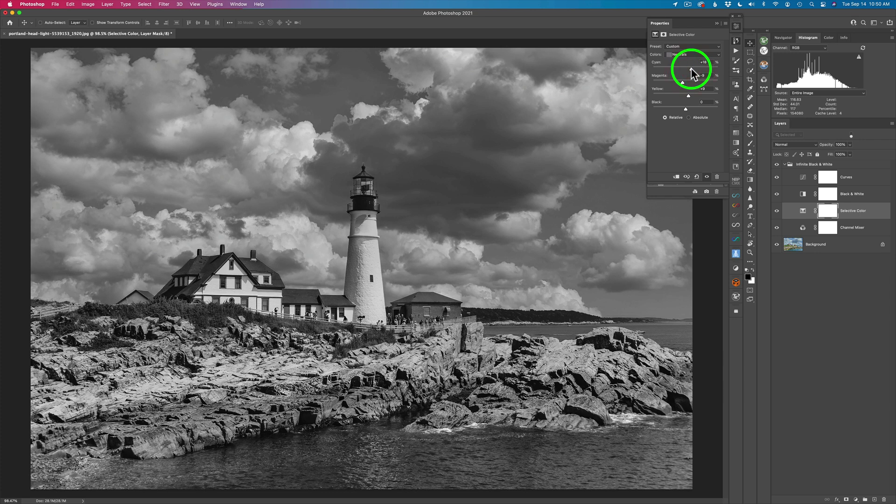
Bring the Infinite Black & White plugin controls back on screen.
{"action": "left_click", "coordinate": [737, 41]}
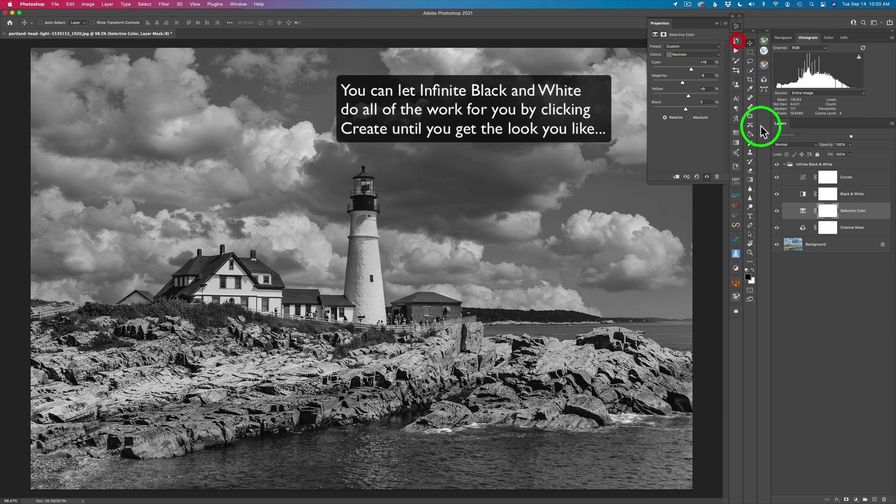
{"action": "left_click", "coordinate": [736, 214]}
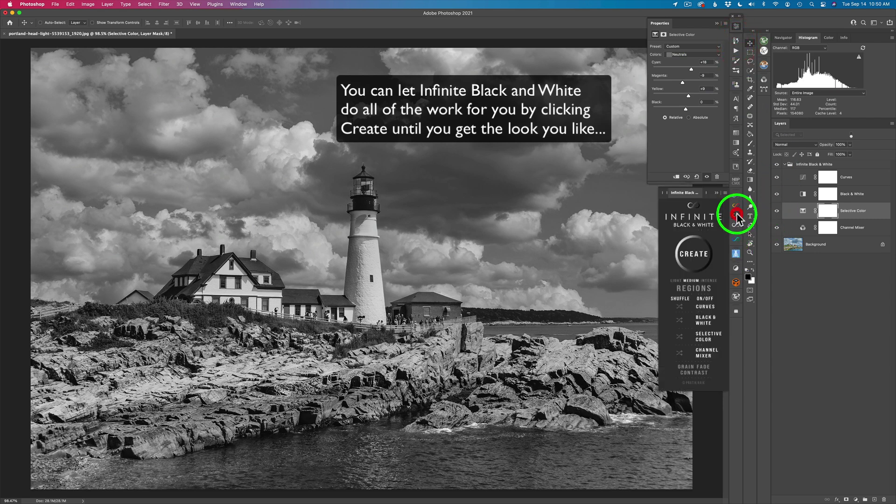
{"action": "left_click", "coordinate": [695, 258]}
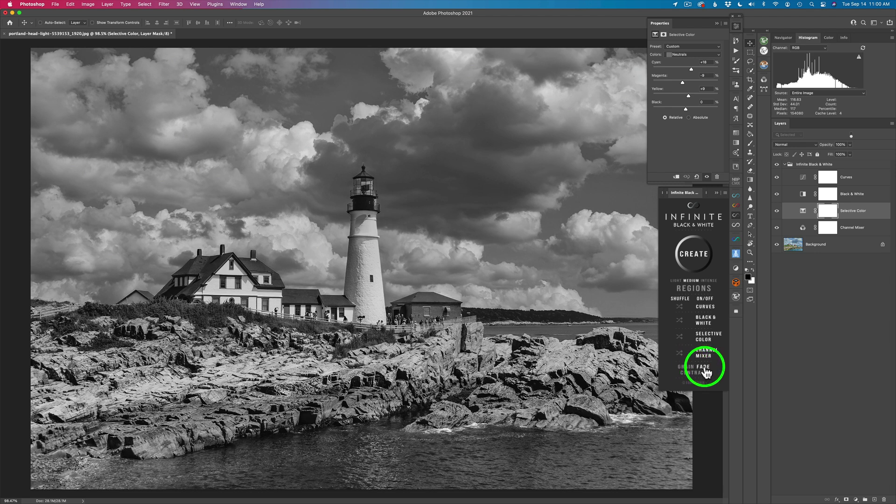
Try the Fade effect on the black and white result and delete its layer.
{"action": "left_click", "coordinate": [706, 372]}
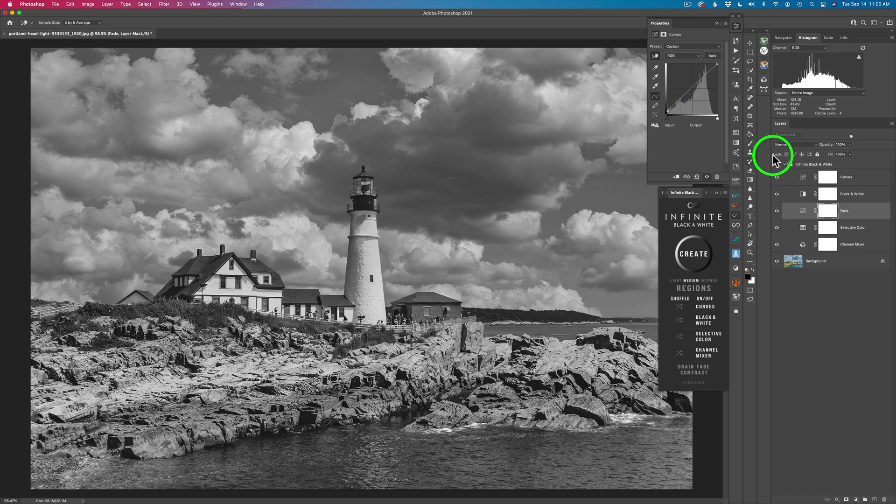
{"action": "key", "text": "v"}
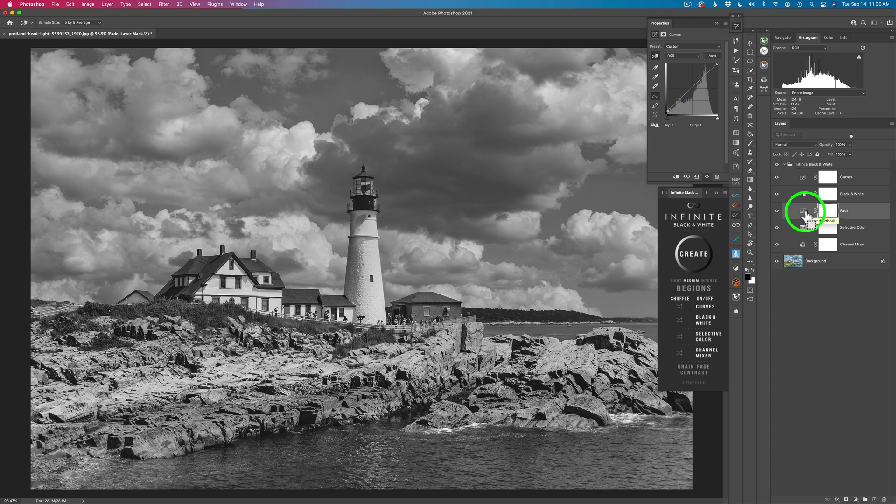
{"action": "key", "text": "BackSpace"}
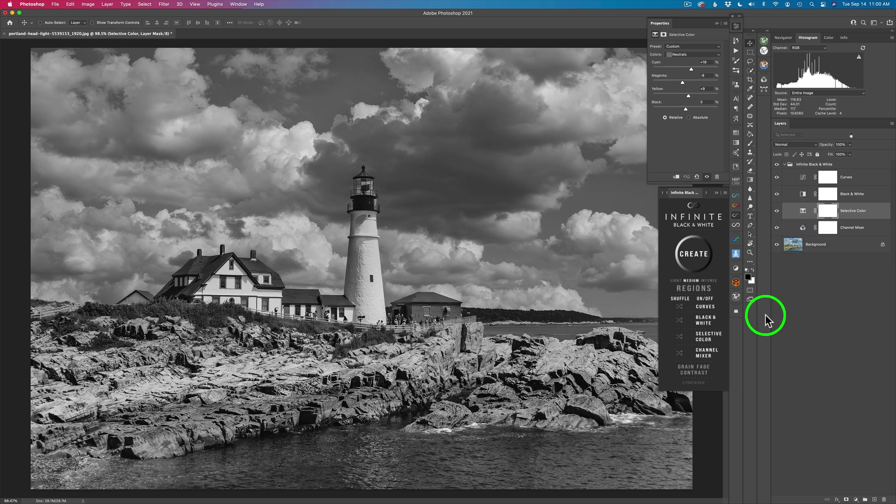
Try the Contrast effect, comparing the photo with its layer hidden and shown, and delete the layer.
{"action": "left_click", "coordinate": [698, 378]}
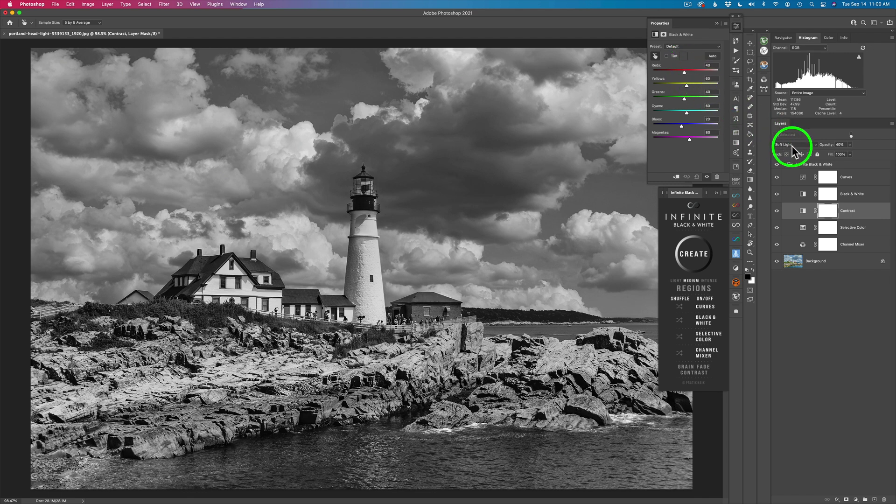
{"action": "left_click", "coordinate": [777, 212]}
{"action": "left_click", "coordinate": [777, 212]}
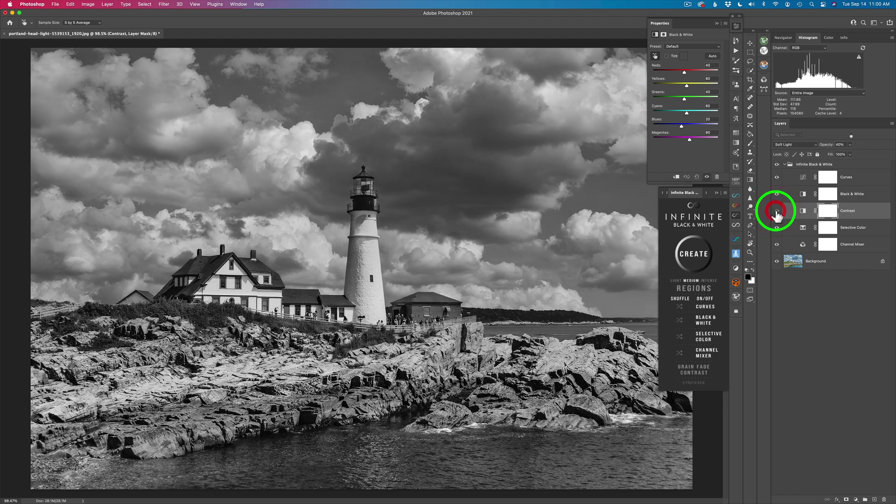
{"action": "left_click", "coordinate": [776, 212]}
{"action": "left_click", "coordinate": [777, 212]}
{"action": "left_click", "coordinate": [776, 212]}
{"action": "left_click", "coordinate": [776, 212]}
{"action": "left_click", "coordinate": [803, 210]}
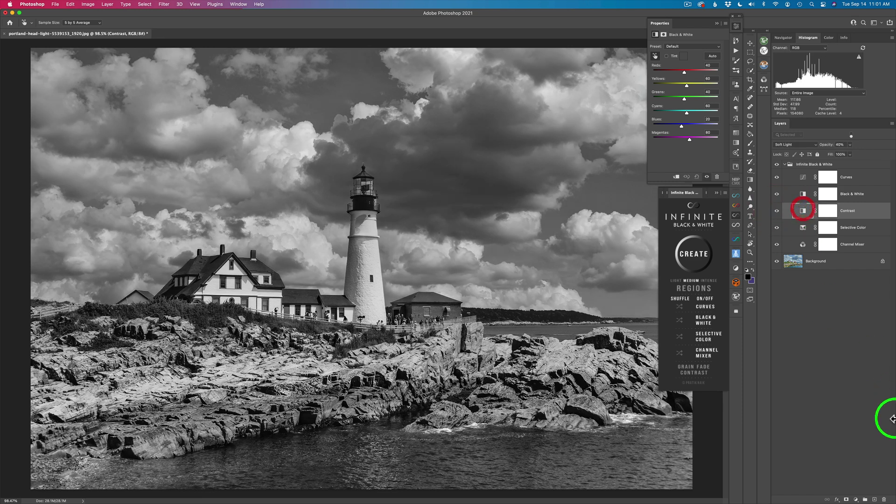
{"action": "left_click", "coordinate": [883, 499]}
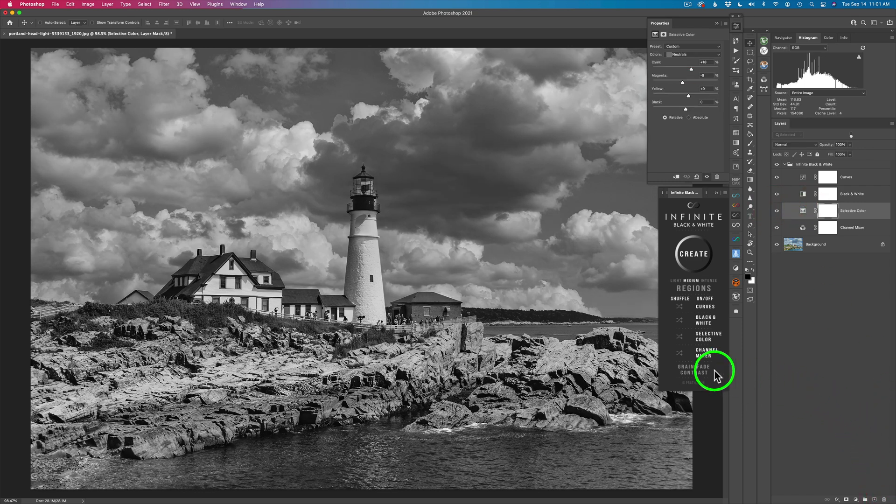
Try the Grain effect with a stronger Add Noise amount and remove its layer.
{"action": "left_click", "coordinate": [687, 371]}
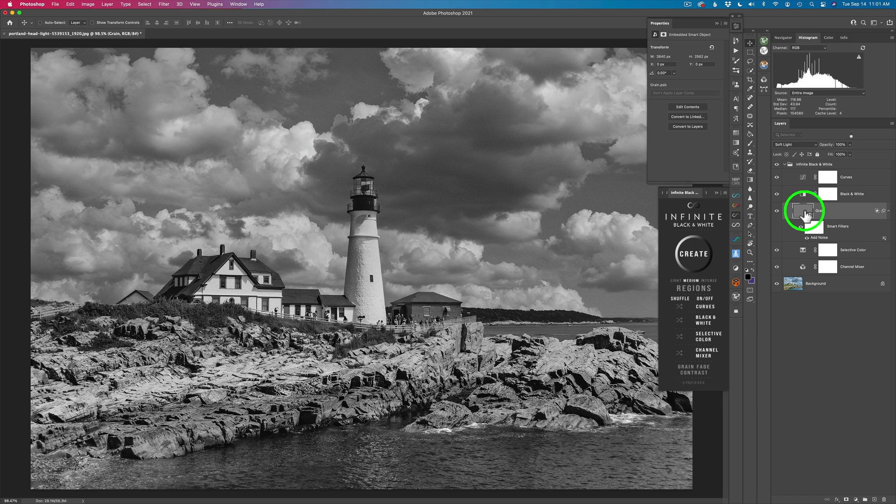
{"action": "double_click", "coordinate": [819, 238]}
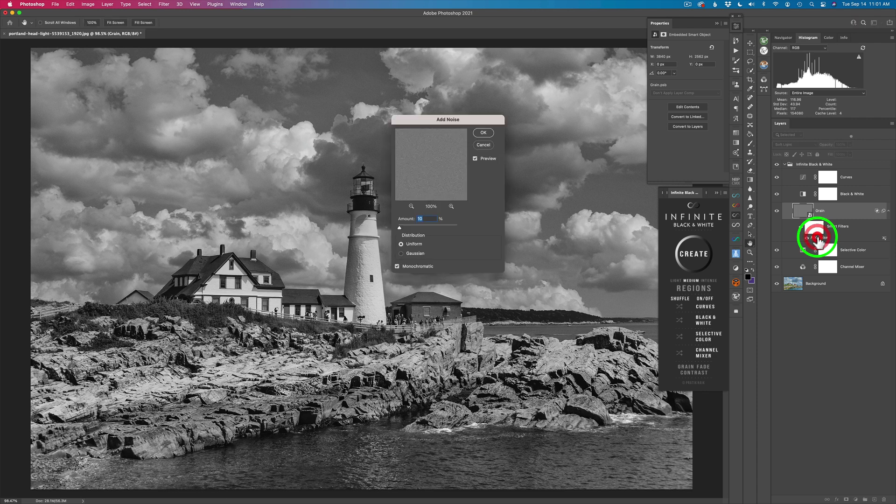
{"action": "left_click_drag", "start_coordinate": [413, 226], "coordinate": [403, 229]}
{"action": "left_click", "coordinate": [409, 227]}
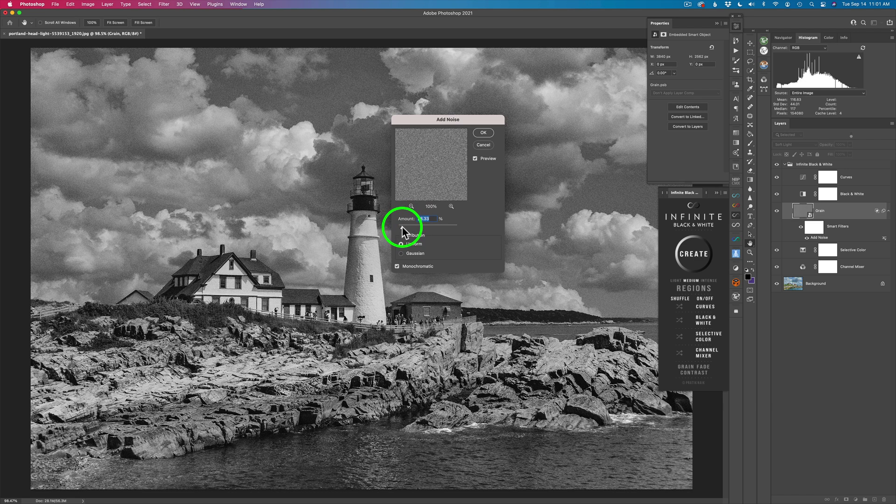
{"action": "left_click", "coordinate": [484, 133]}
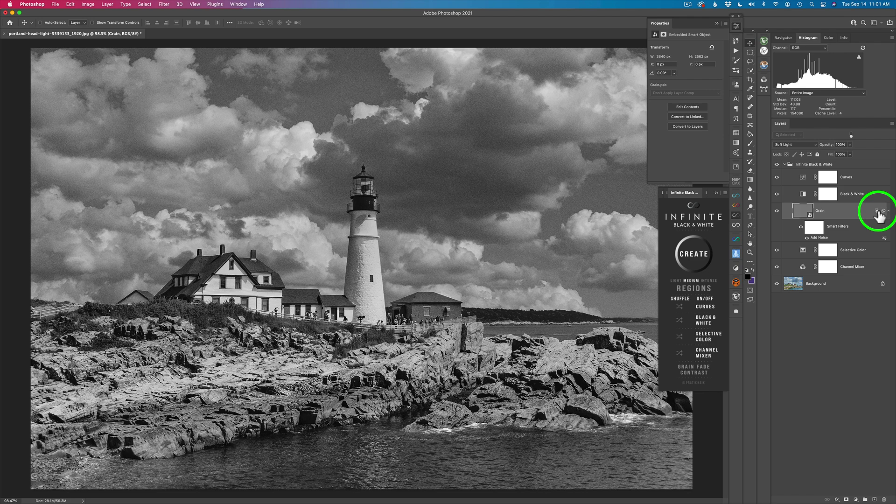
{"action": "left_click", "coordinate": [802, 210]}
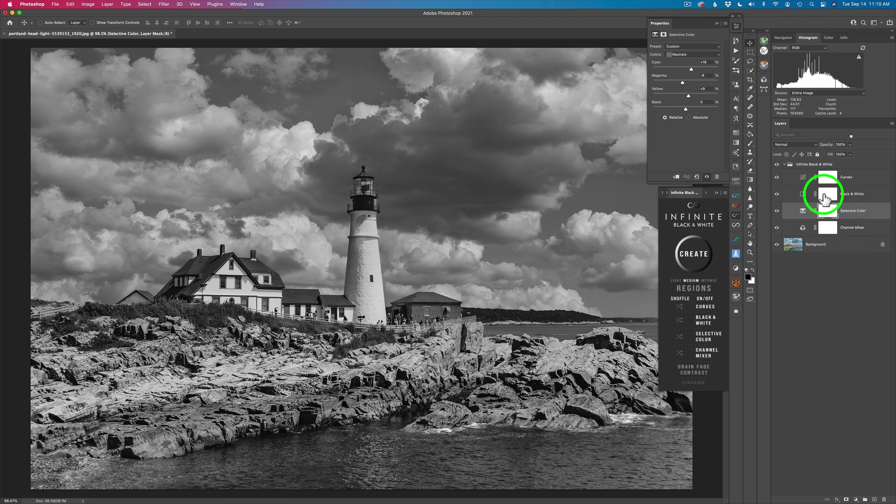
Hide the Black & White layer and compare the colour result with the original by toggling the Infinite Black & White group.
{"action": "left_click", "coordinate": [776, 194]}
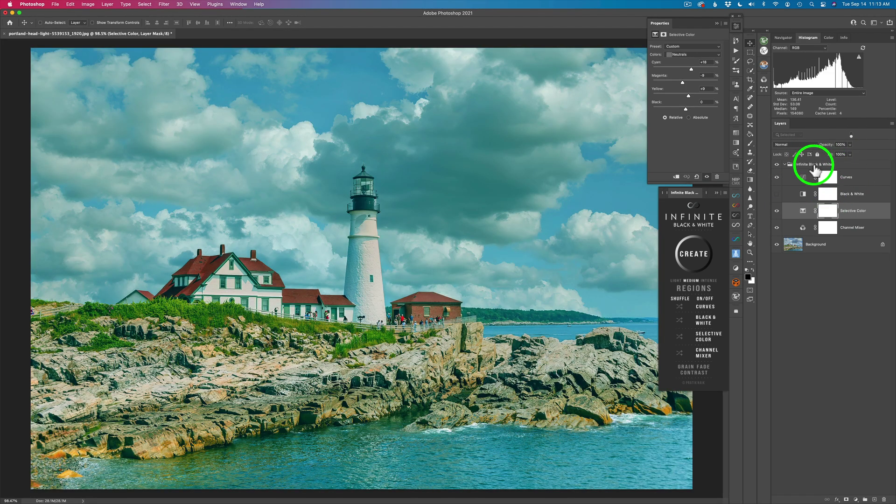
{"action": "left_click", "coordinate": [777, 164]}
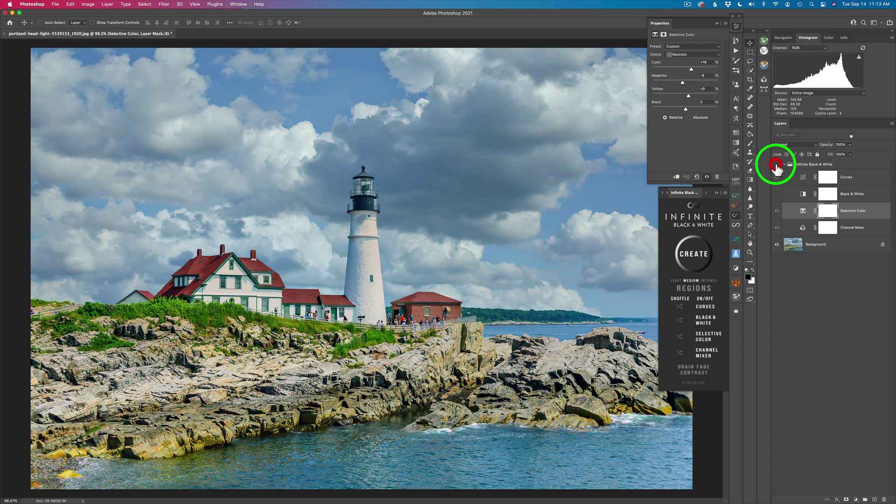
{"action": "left_click", "coordinate": [776, 165]}
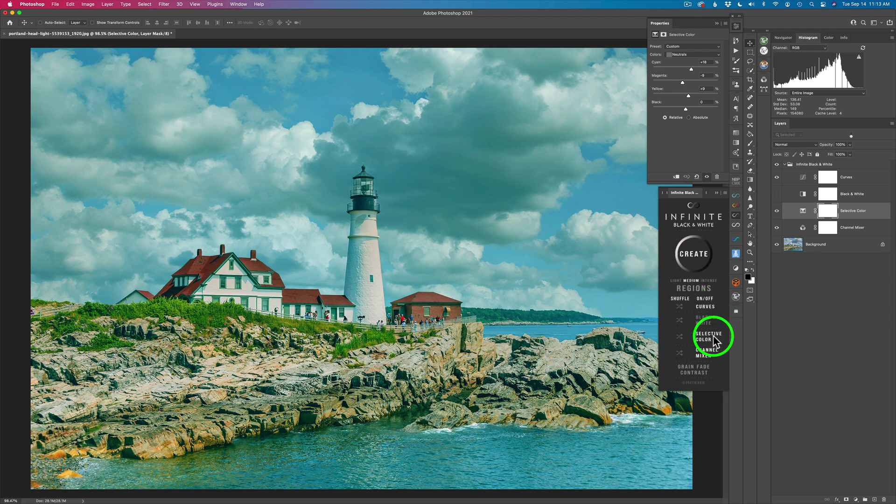
With Black & White turned off in the plugin, create a new colour look at Medium and two more at Intense.
{"action": "left_click", "coordinate": [696, 257]}
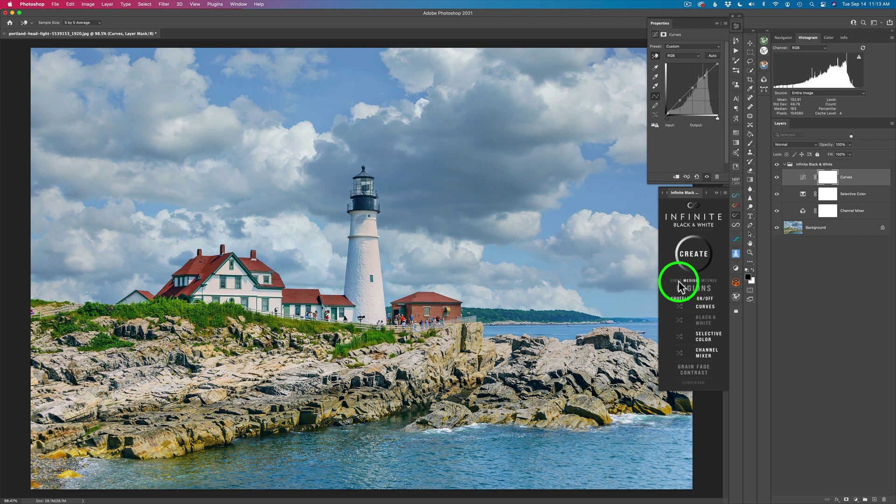
{"action": "left_click", "coordinate": [708, 280]}
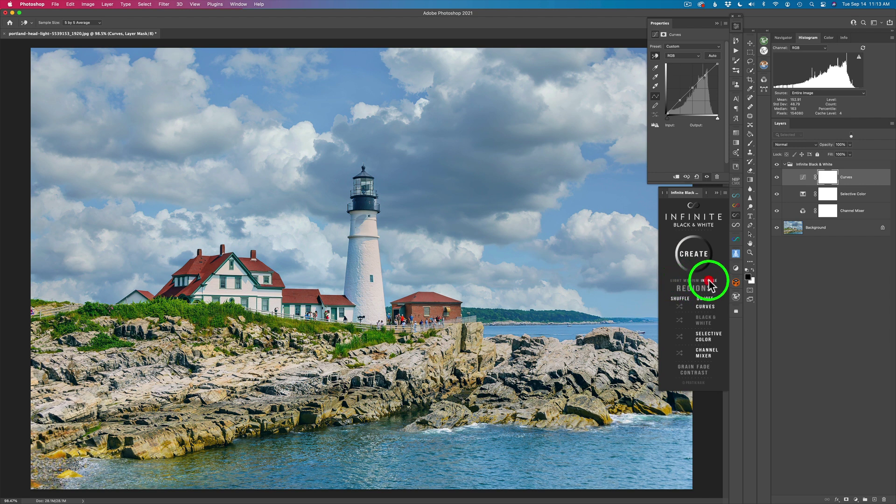
{"action": "left_click", "coordinate": [697, 254]}
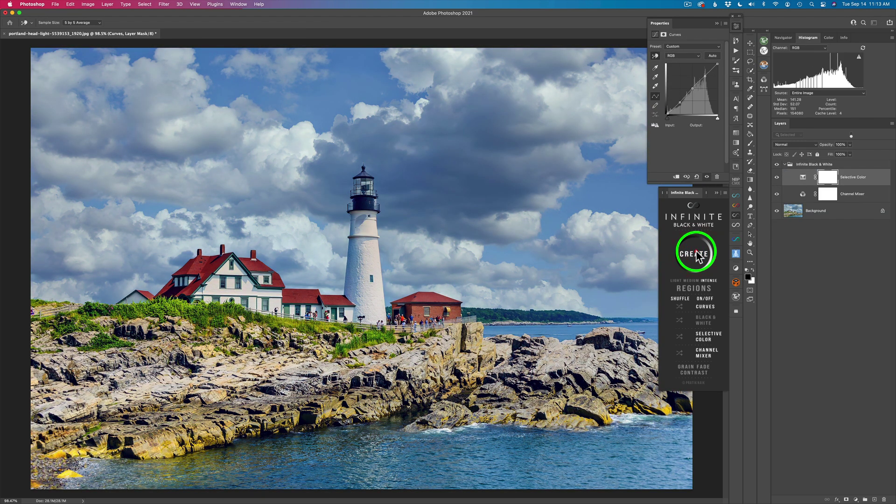
{"action": "left_click", "coordinate": [696, 252]}
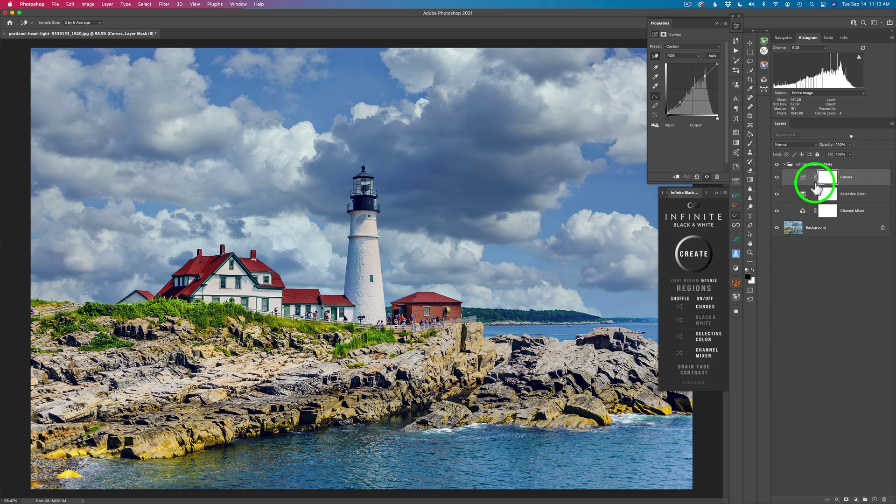
Try adjusting the opacity of the whole Infinite Black & White group and leave it at 100%.
{"action": "left_click", "coordinate": [815, 165]}
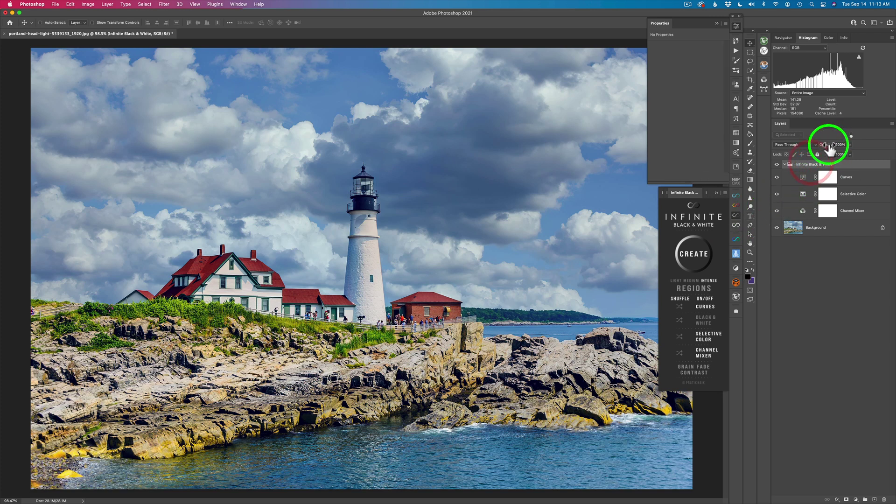
{"action": "left_click_drag", "start_coordinate": [829, 149], "coordinate": [880, 160]}
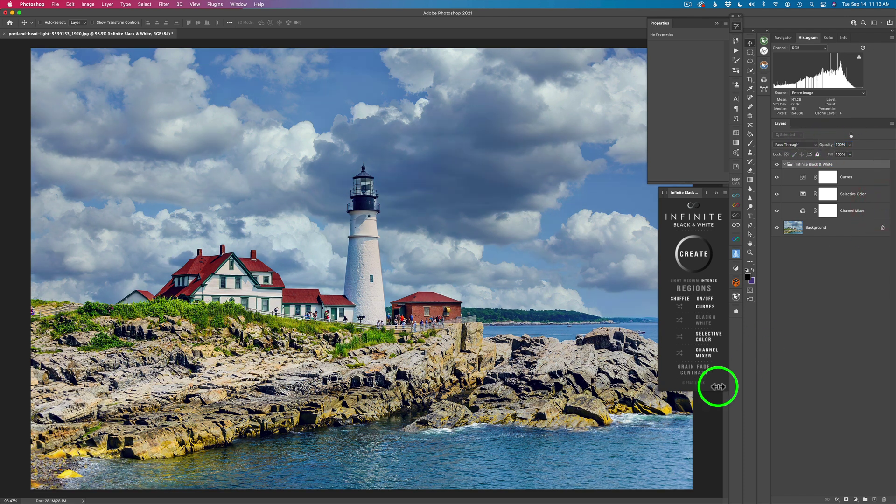
Shuffle the Channel Mixer adjustment of the colour look four times in Infinite Black & White.
{"action": "left_click", "coordinate": [679, 352]}
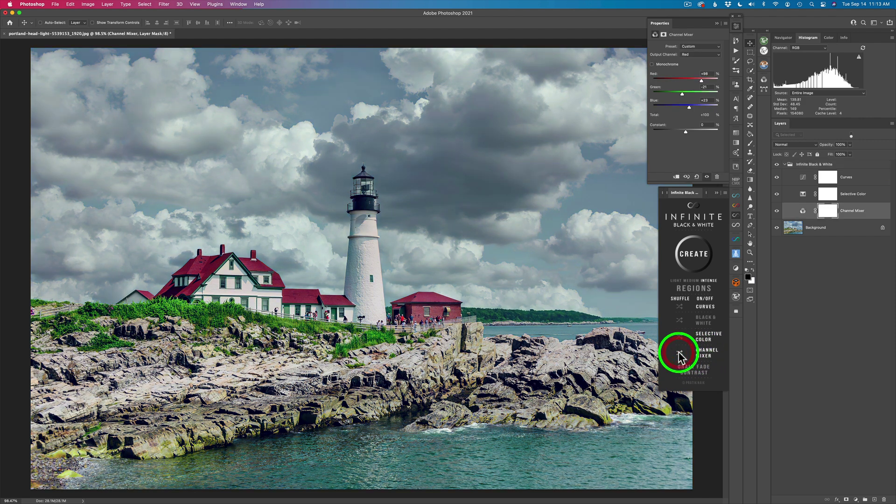
{"action": "left_click", "coordinate": [680, 354]}
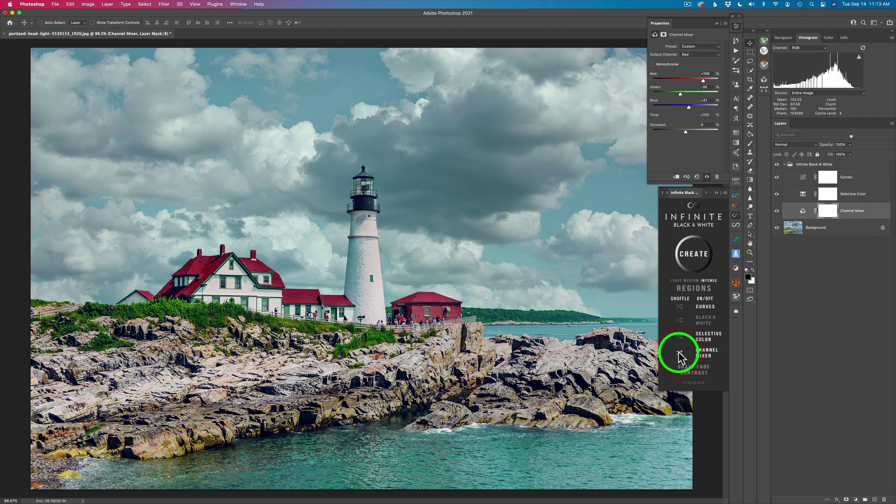
{"action": "left_click", "coordinate": [679, 356]}
{"action": "left_click", "coordinate": [679, 355]}
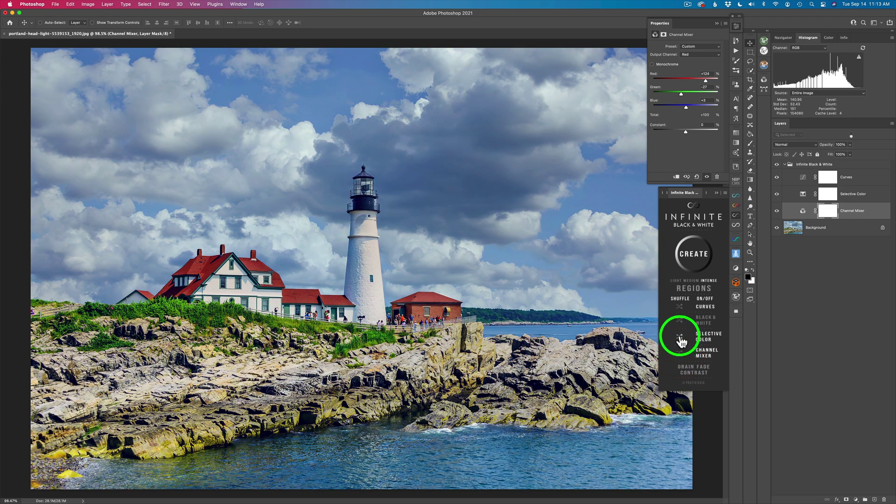
Shuffle the Selective Color adjustment three times and the Curves adjustment three times.
{"action": "left_click", "coordinate": [680, 336]}
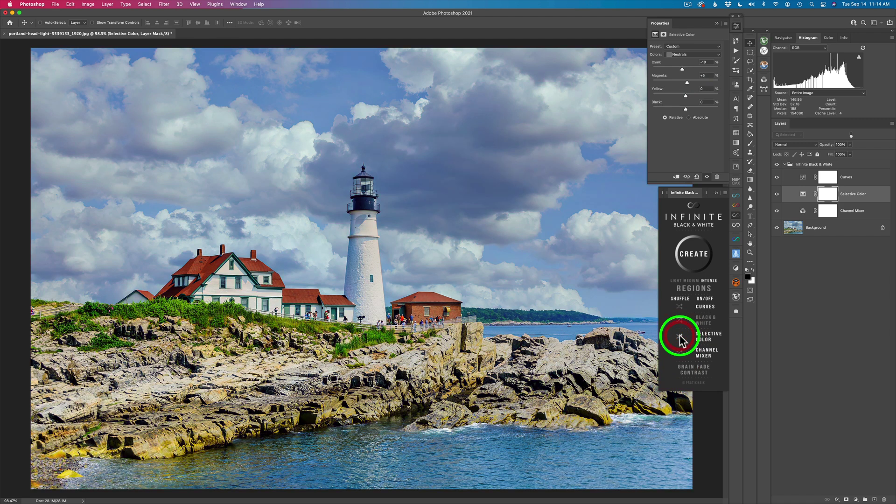
{"action": "left_click", "coordinate": [680, 336]}
{"action": "left_click", "coordinate": [679, 336]}
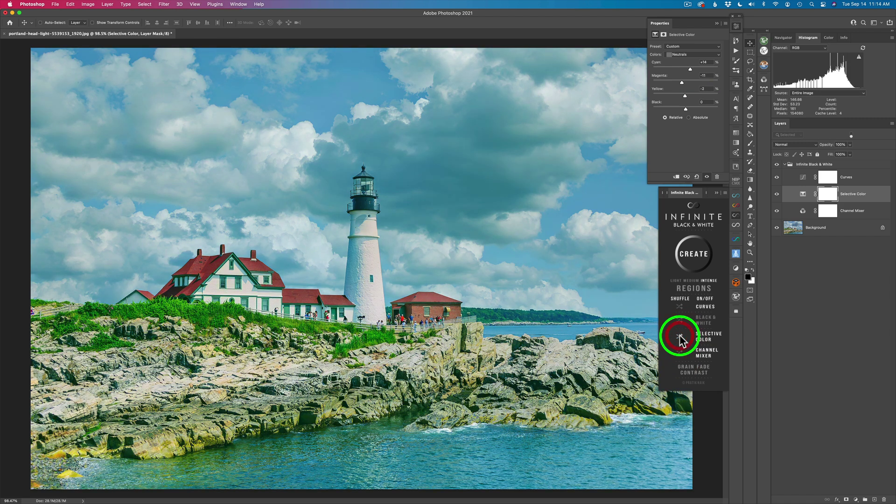
{"action": "left_click", "coordinate": [680, 307]}
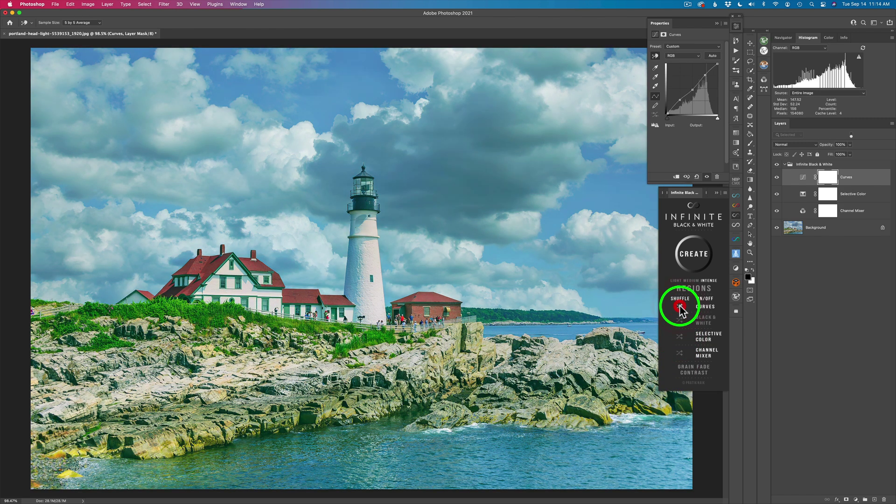
{"action": "left_click", "coordinate": [679, 306]}
{"action": "left_click", "coordinate": [680, 305]}
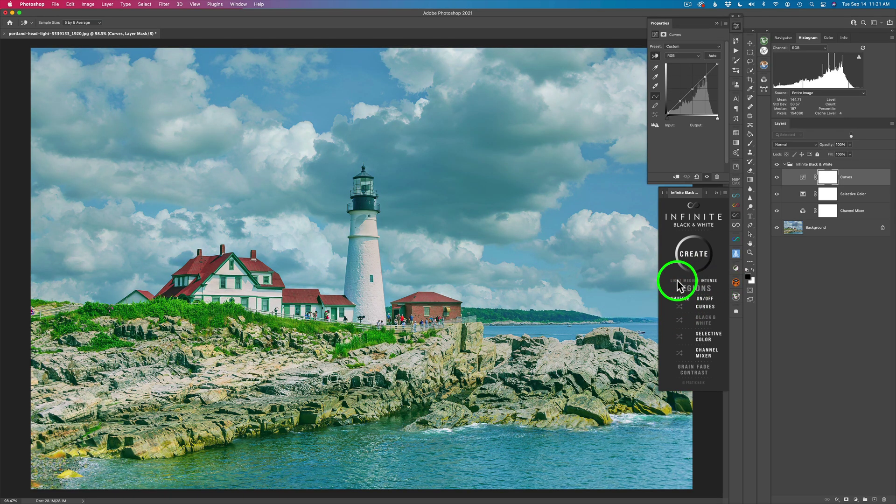
With Black & White still off, create four new colour looks at Light and one at Medium.
{"action": "left_click", "coordinate": [695, 256]}
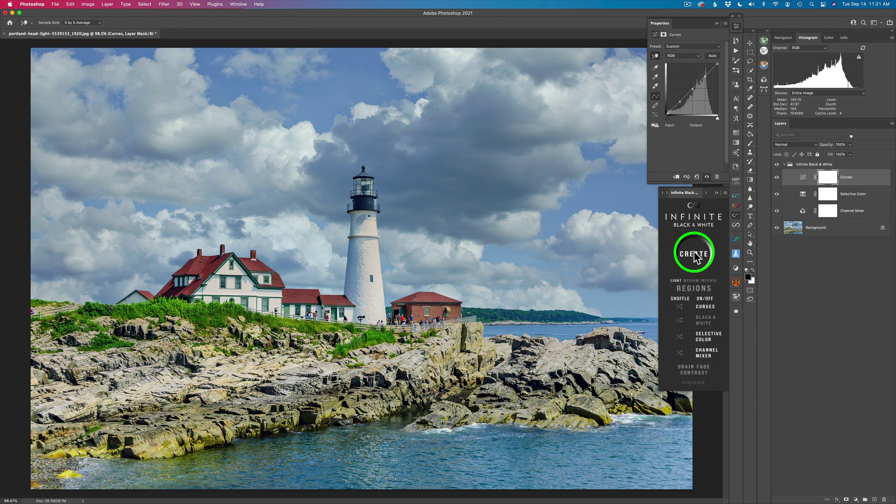
{"action": "left_click", "coordinate": [694, 256]}
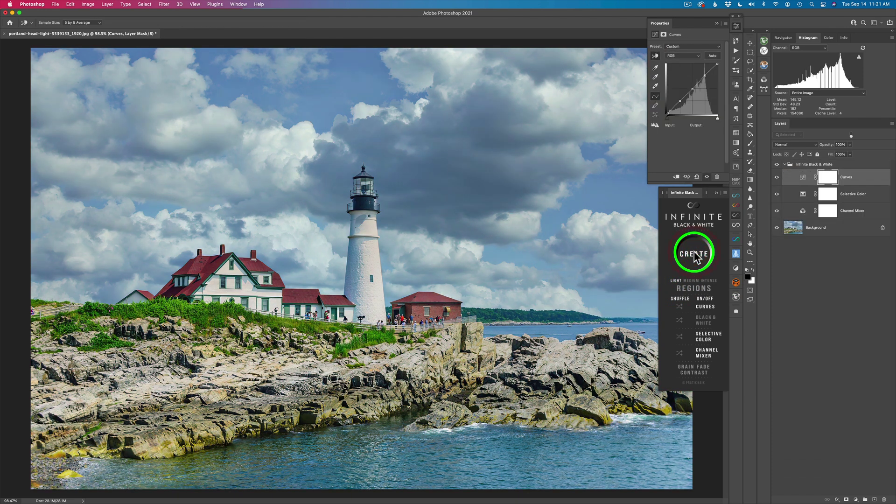
{"action": "left_click", "coordinate": [694, 252]}
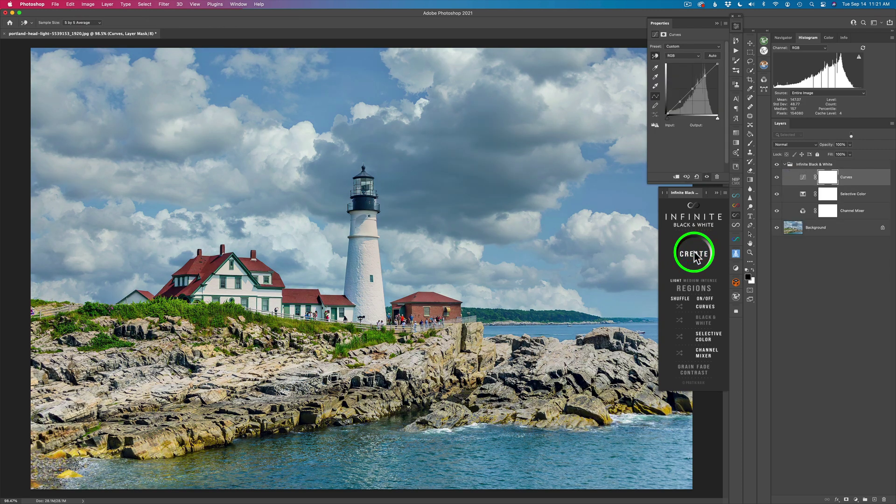
{"action": "left_click", "coordinate": [694, 253]}
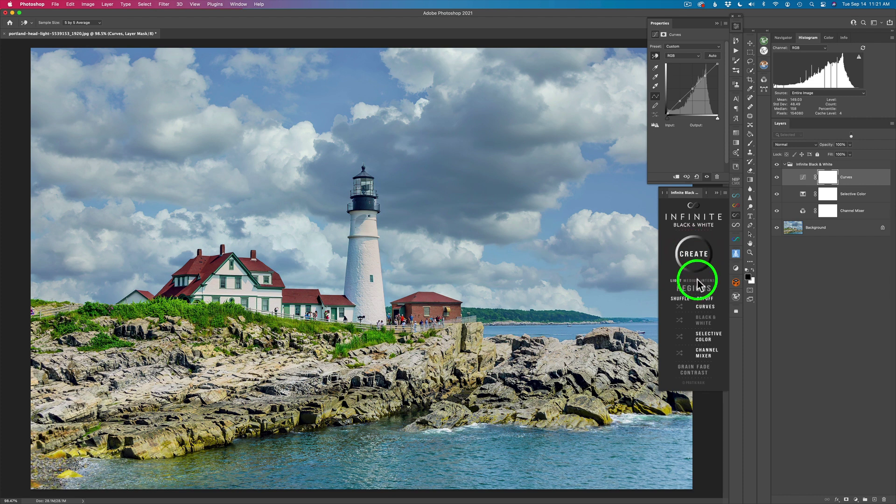
{"action": "left_click", "coordinate": [693, 255]}
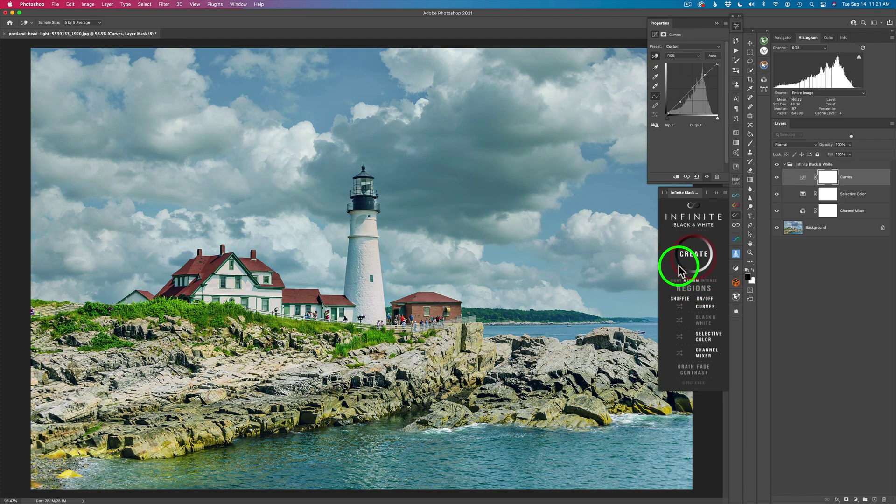
Return the plugin intensity to Light and create several more colour looks.
{"action": "left_click", "coordinate": [675, 280]}
{"action": "left_click", "coordinate": [694, 256]}
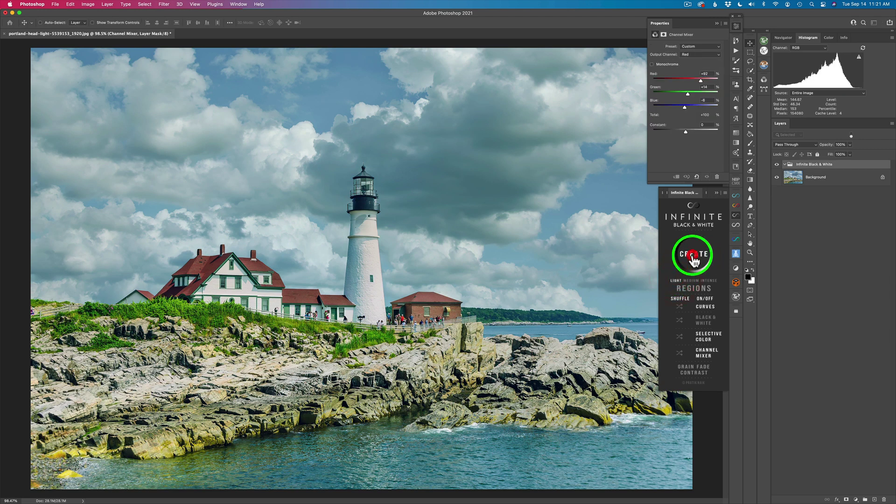
{"action": "left_click", "coordinate": [694, 256]}
{"action": "left_click", "coordinate": [693, 257]}
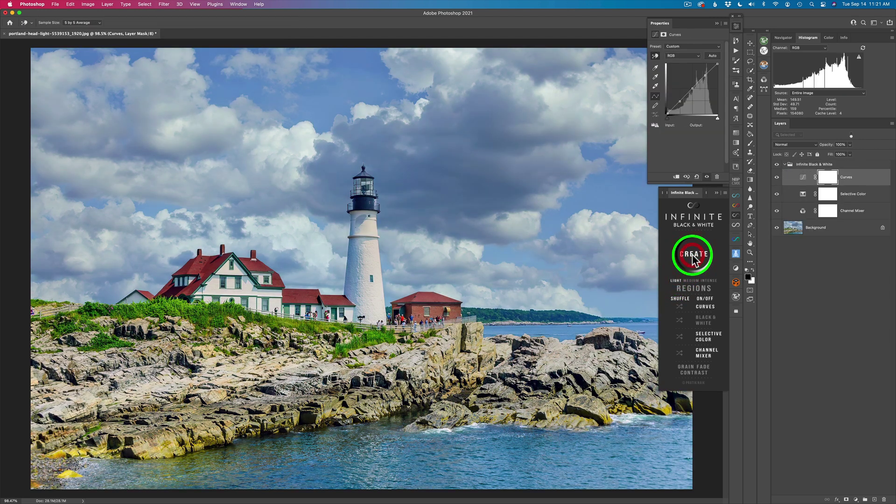
{"action": "left_click", "coordinate": [693, 257]}
{"action": "left_click", "coordinate": [694, 257]}
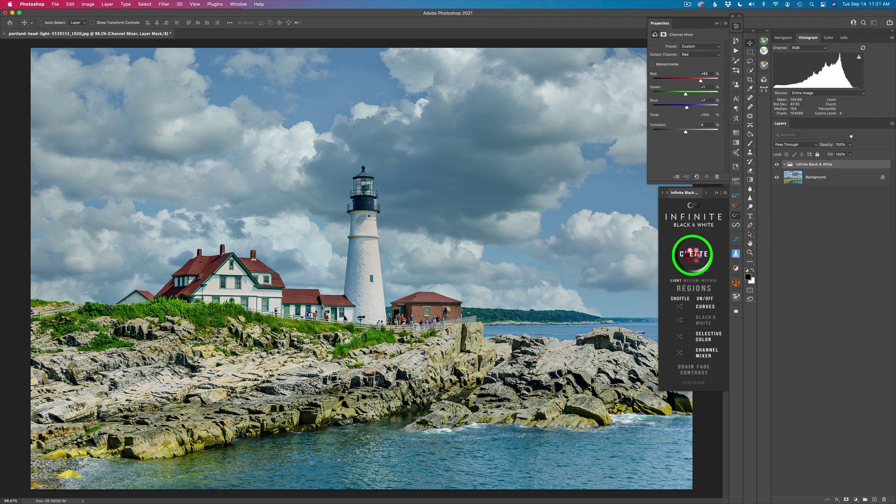
{"action": "left_click", "coordinate": [694, 257]}
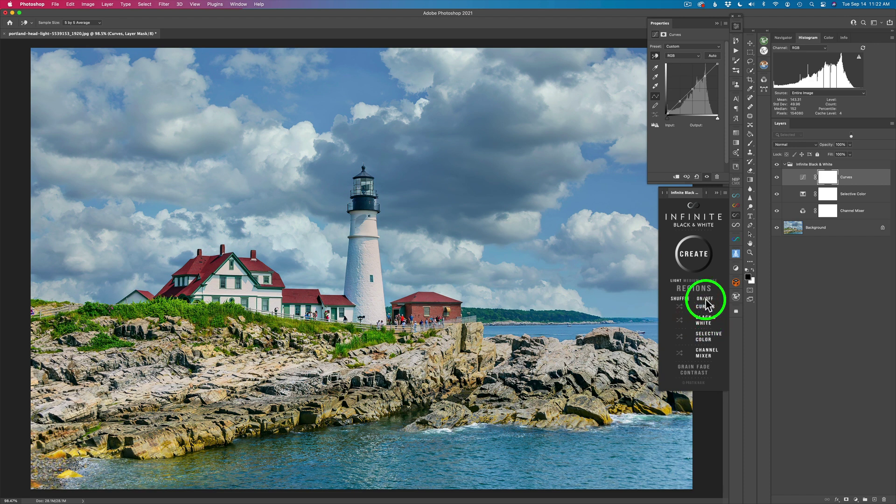
Create a new Light look with Black & White turned back on, and add the Regions group to it.
{"action": "left_click", "coordinate": [696, 254]}
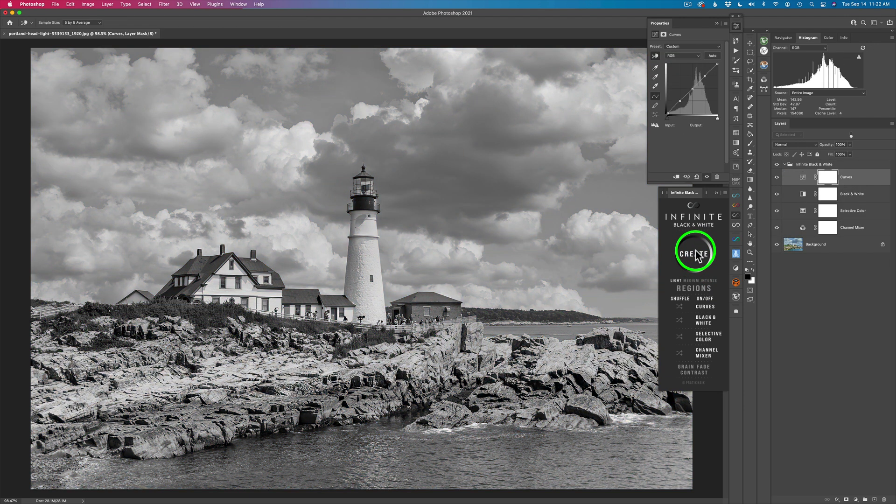
{"action": "left_click", "coordinate": [703, 292]}
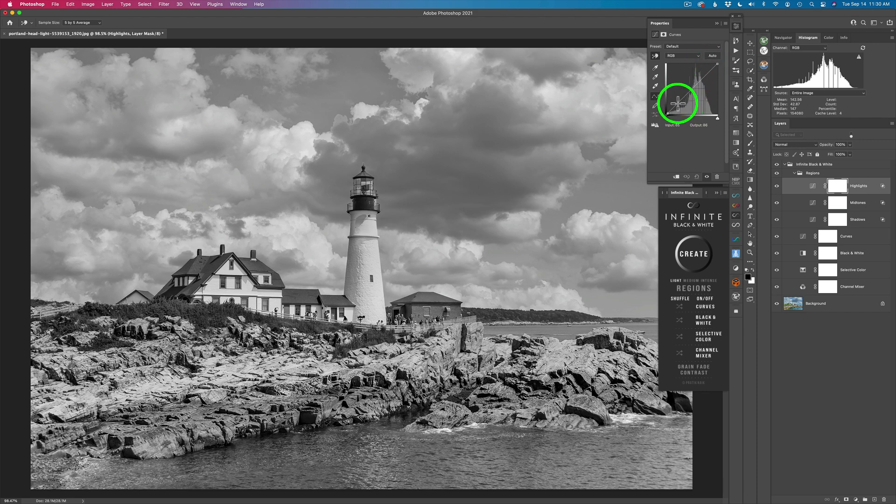
{"action": "left_click", "coordinate": [777, 176]}
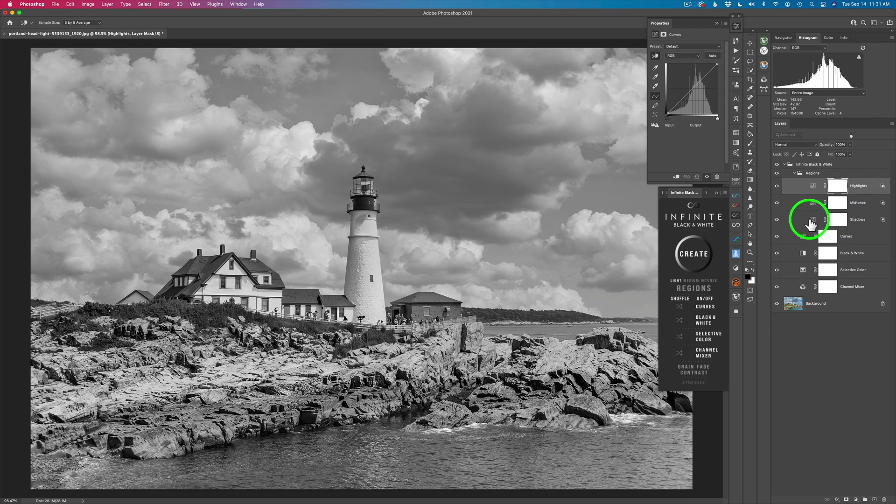
Darken the Shadows and Midtones region layers by pulling down the middle of each curve.
{"action": "left_click", "coordinate": [813, 223]}
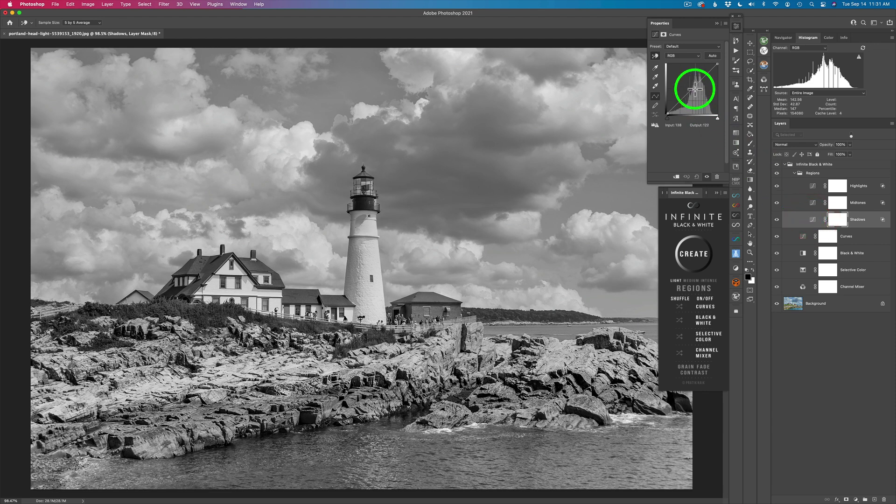
{"action": "left_click_drag", "start_coordinate": [693, 89], "coordinate": [695, 95]}
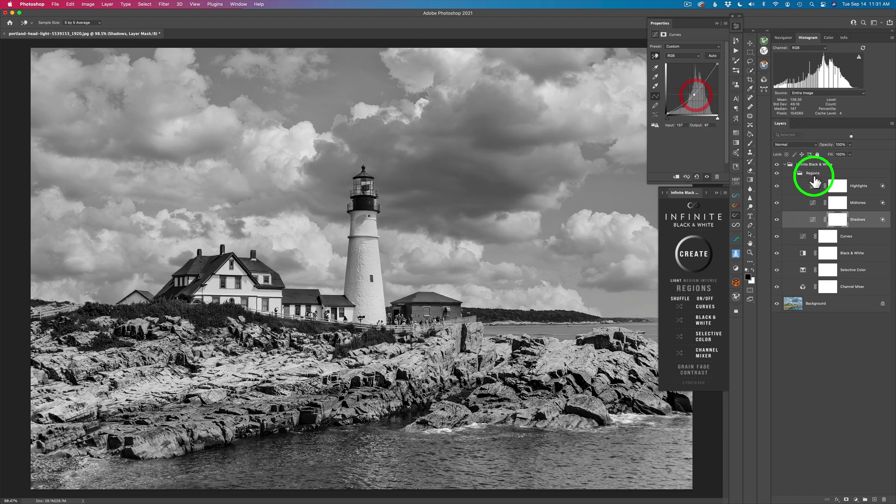
{"action": "left_click", "coordinate": [814, 206]}
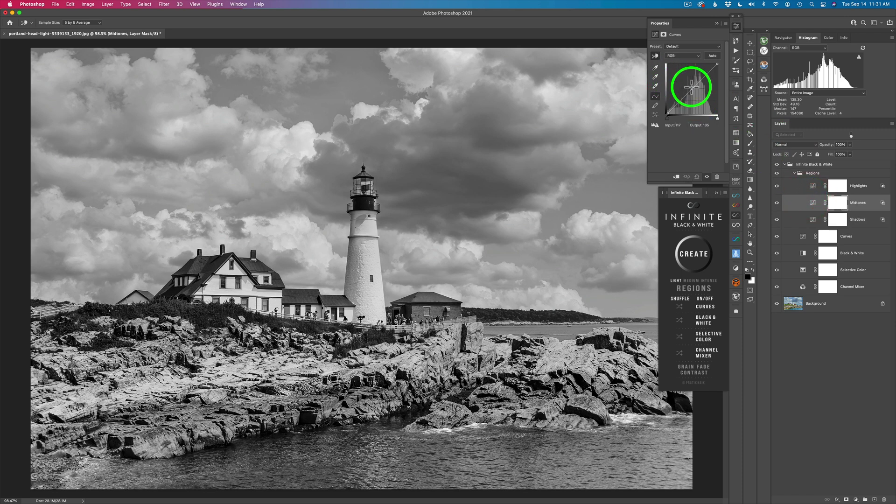
{"action": "left_click_drag", "start_coordinate": [692, 88], "coordinate": [693, 91]}
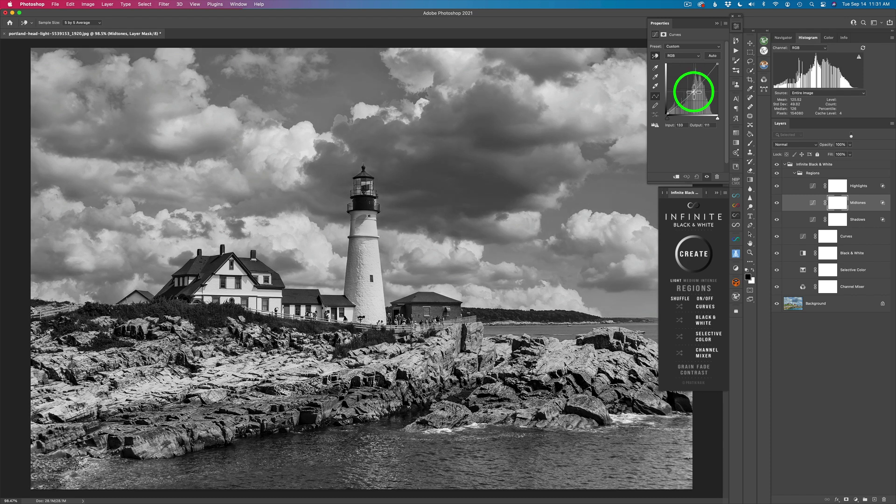
Reshape the Highlights region curve with a lowered middle point and an upper point at about input 218, output 206.
{"action": "left_click", "coordinate": [813, 186]}
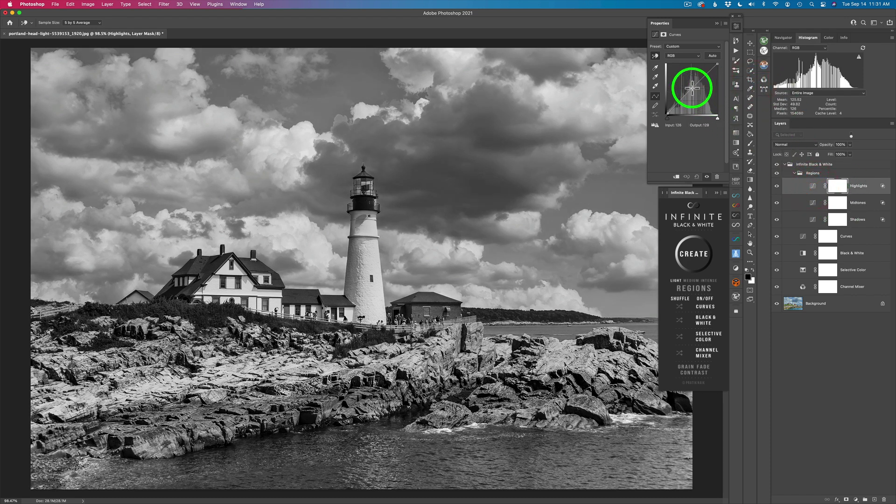
{"action": "left_click_drag", "start_coordinate": [693, 88], "coordinate": [693, 93]}
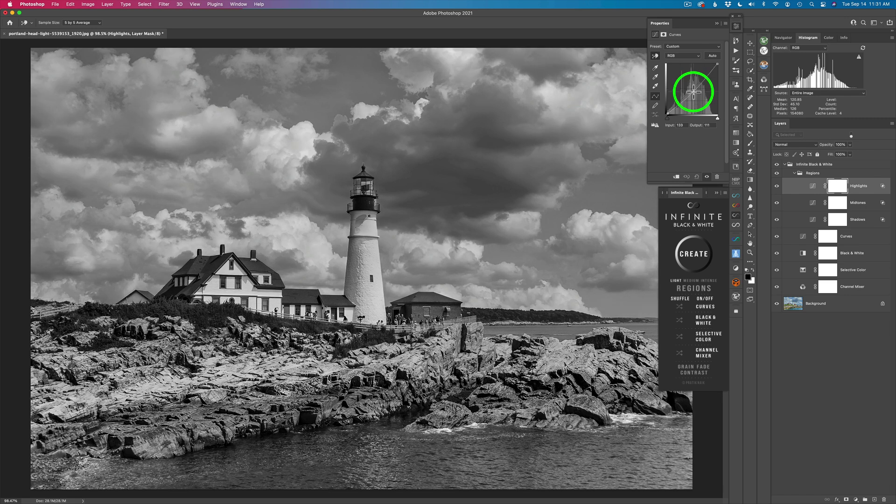
{"action": "left_click", "coordinate": [709, 72]}
{"action": "left_click_drag", "start_coordinate": [694, 92], "coordinate": [709, 72]}
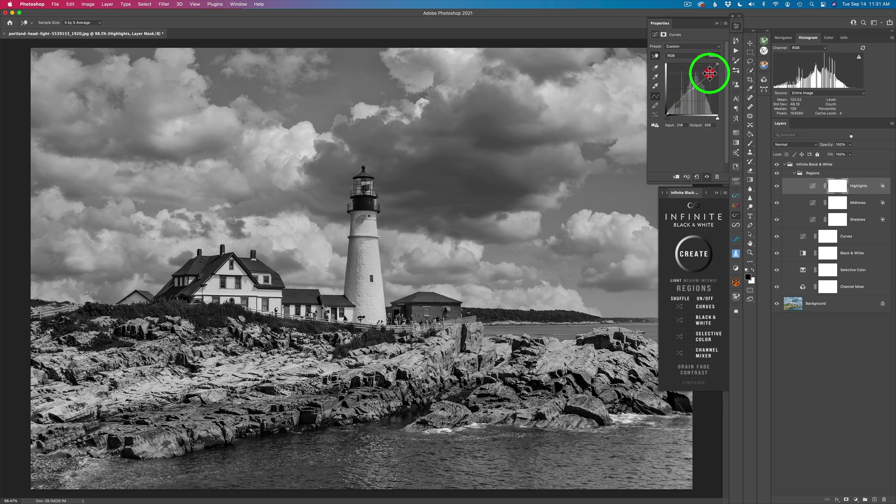
Compare the photo with and without the Highlights layer and the whole Regions group by toggling their visibility.
{"action": "left_click", "coordinate": [777, 186]}
{"action": "left_click", "coordinate": [777, 186]}
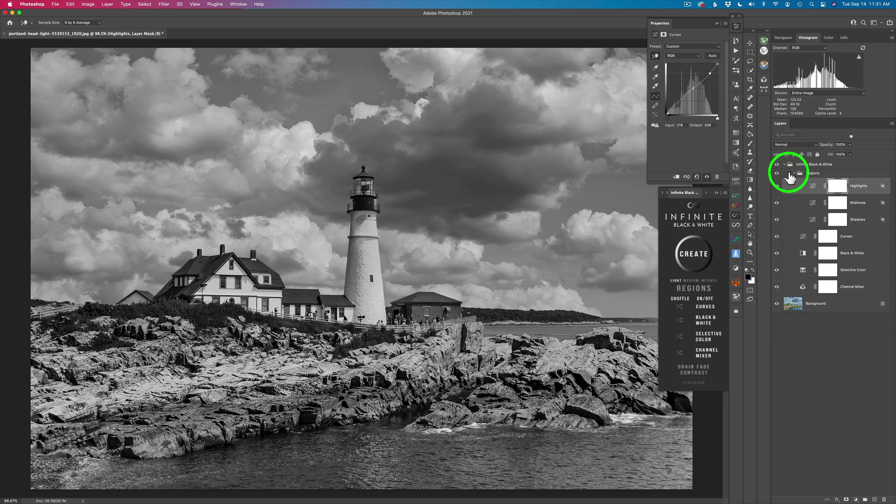
{"action": "left_click", "coordinate": [777, 174]}
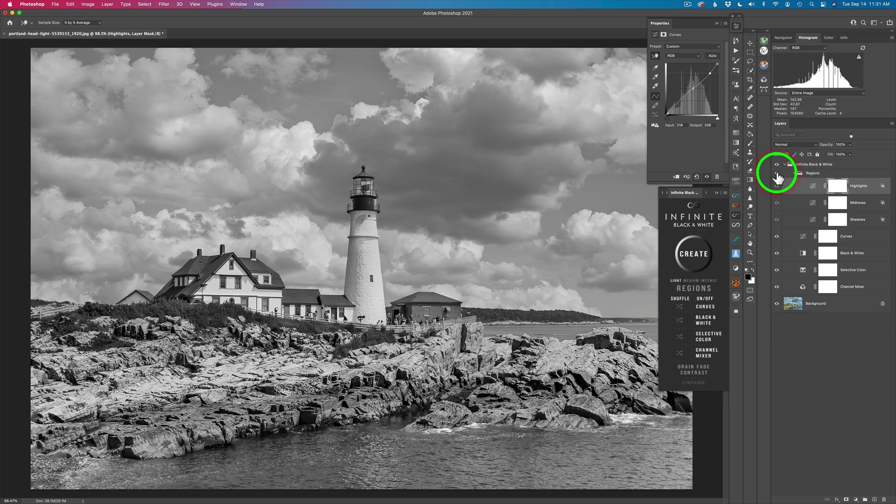
{"action": "left_click", "coordinate": [777, 173]}
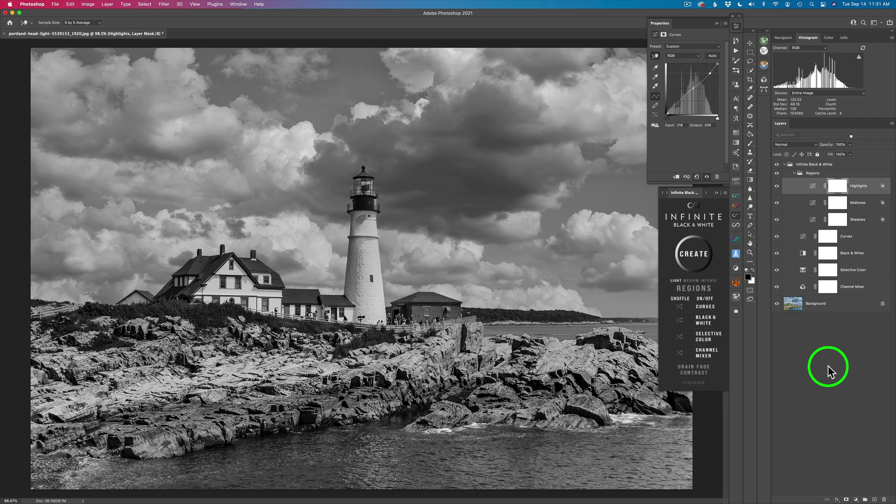